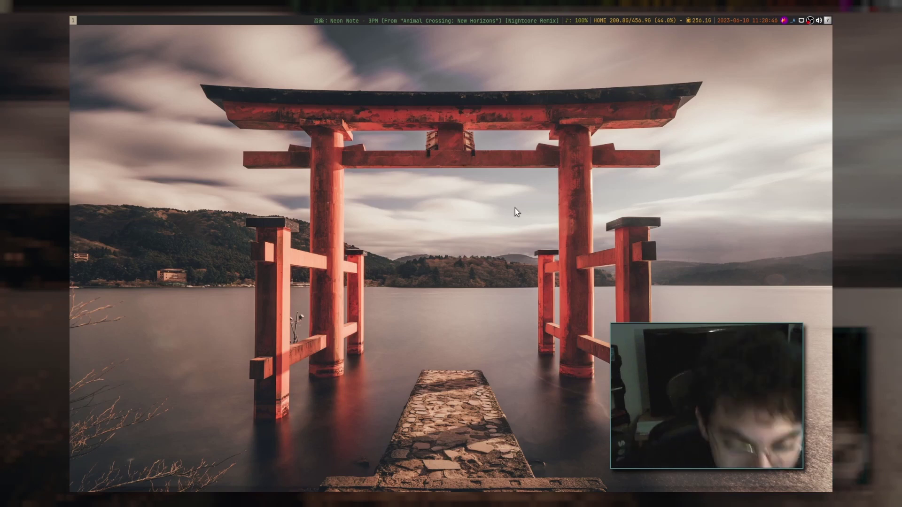
Step: Open a new kitty terminal, run neofetch for the system summary, and select then deselect its output
key("super+Return")
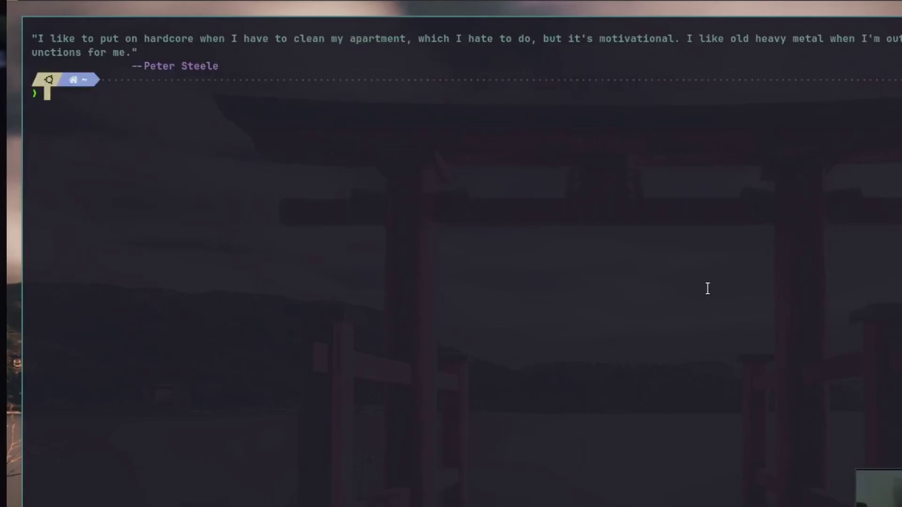
type("ne")
key("Right")
key("Return")
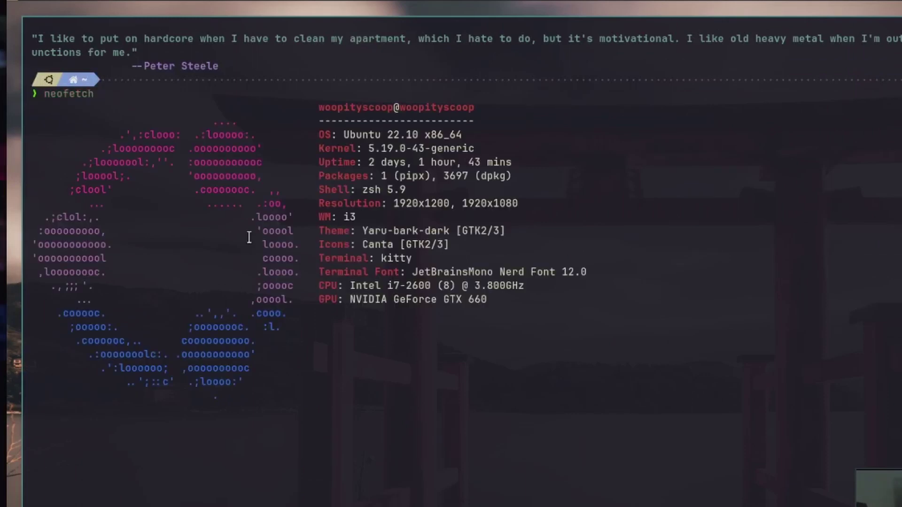
left_click_drag(597, 321, 91, 122)
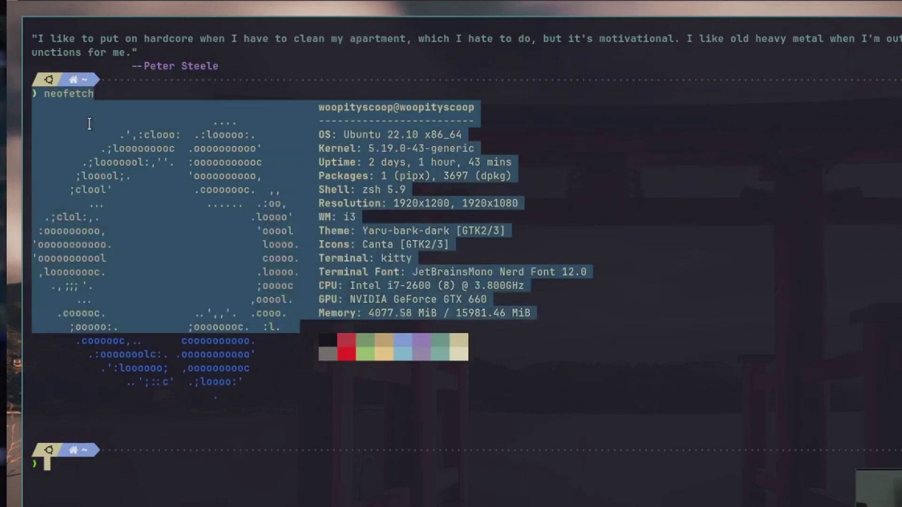
left_click(477, 136)
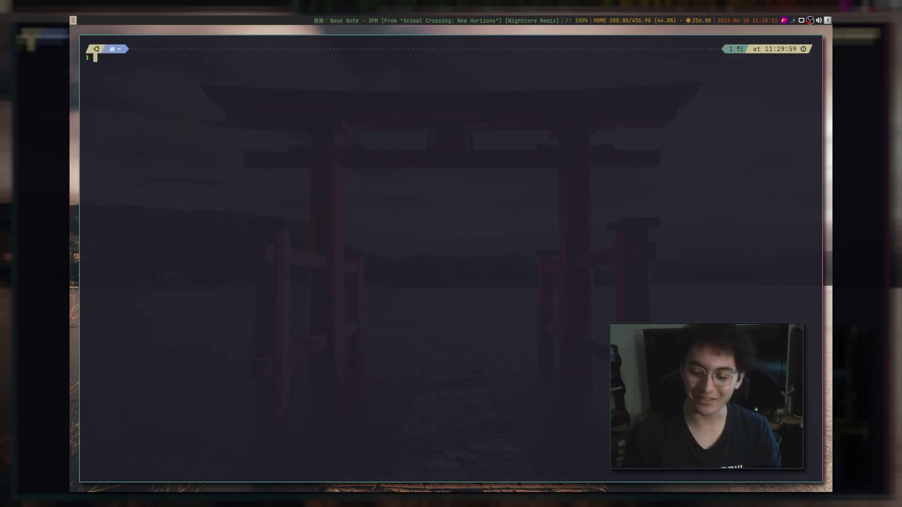
key("super+Return")
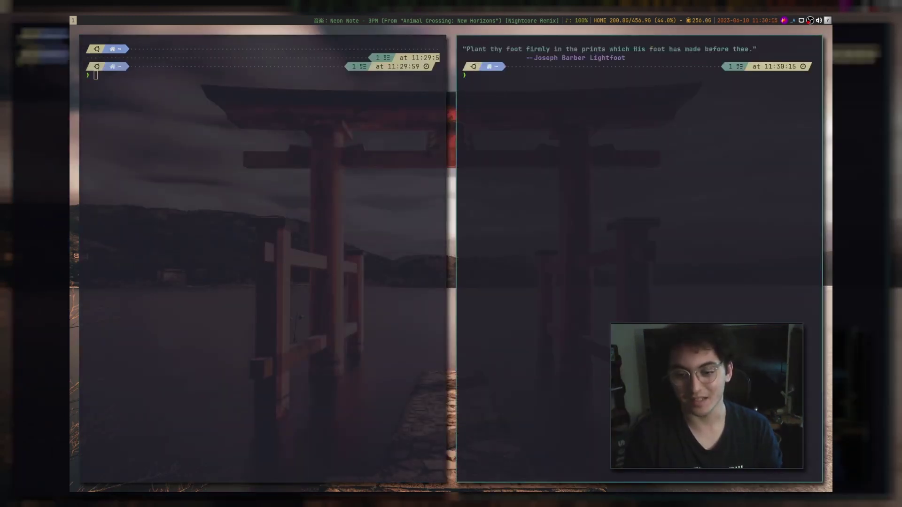
key("super+Return")
key("super+Return")
key("super+q")
key("super+q")
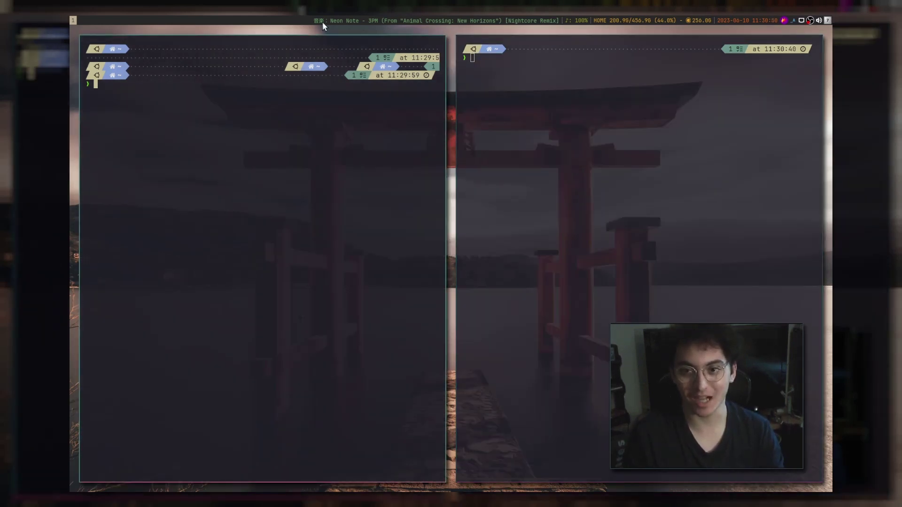
key("super+q")
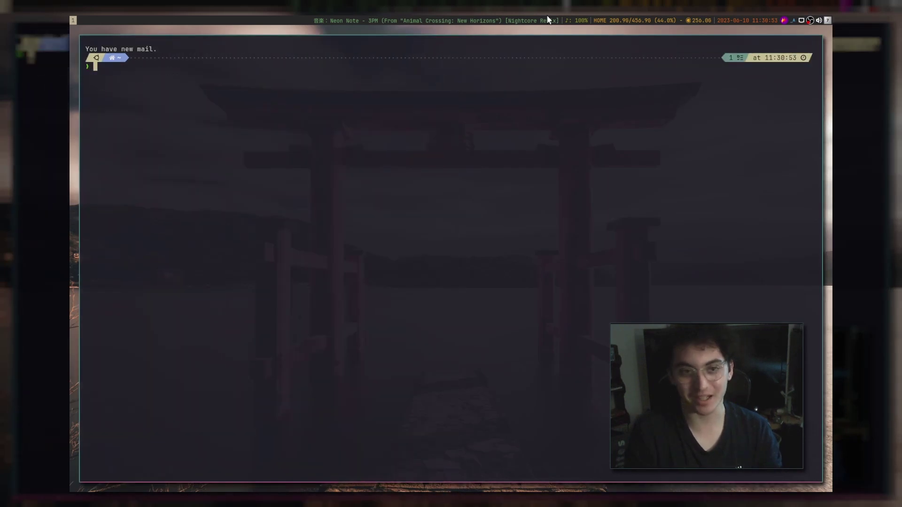
key("ctrl+l")
type("cd ")
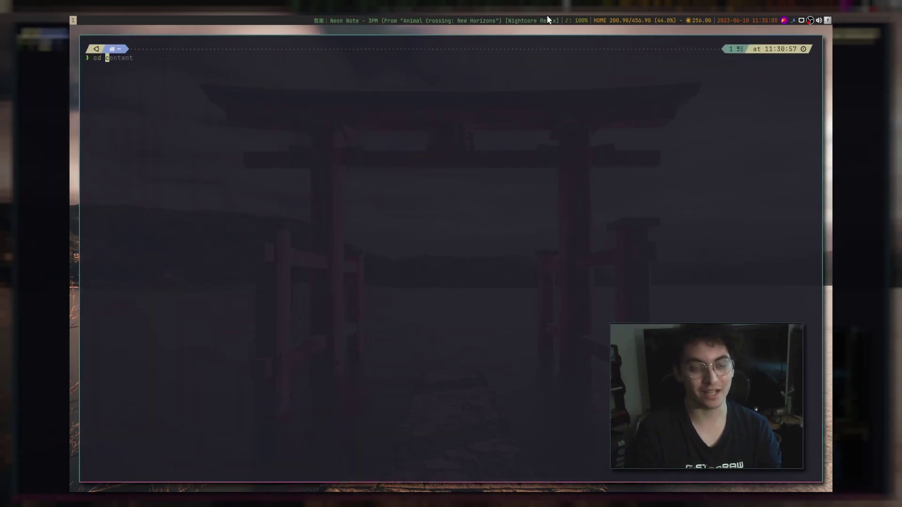
type("i3")
key("BackSpace")
key("BackSpace")
type(".config/")
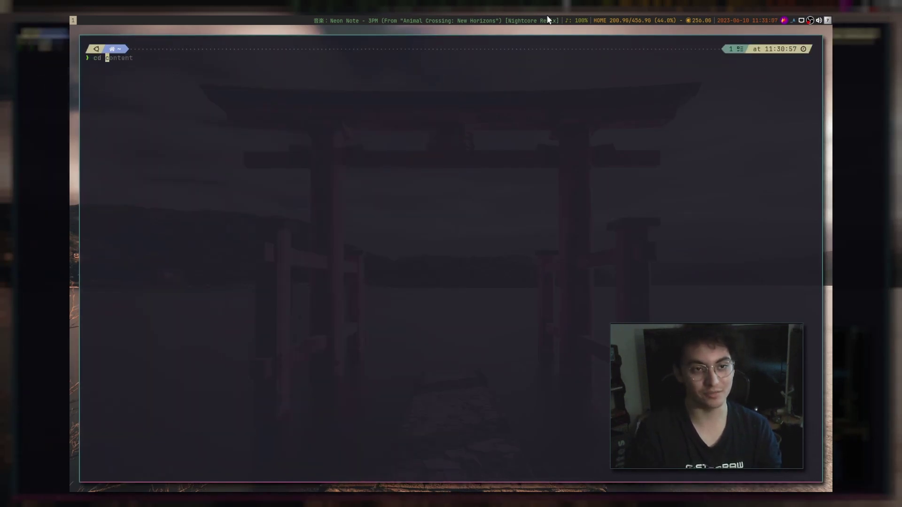
type("i3block")
key("Return")
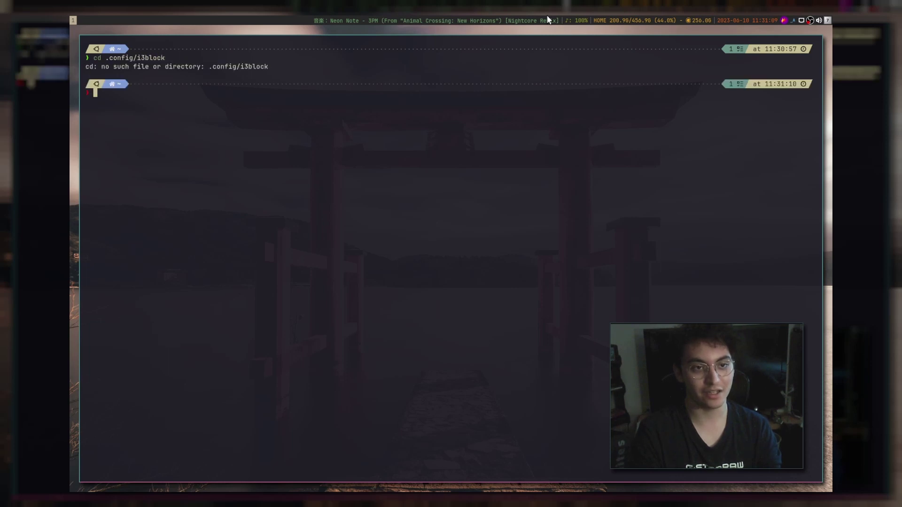
type("cd")
key("Right")
key("Return")
type("ls")
key("Return")
type("config")
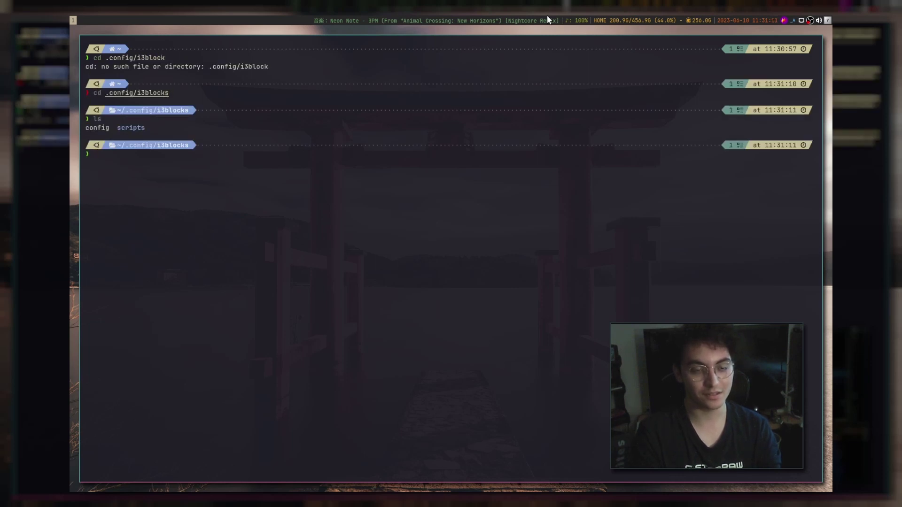
key("Home")
type("nvim")
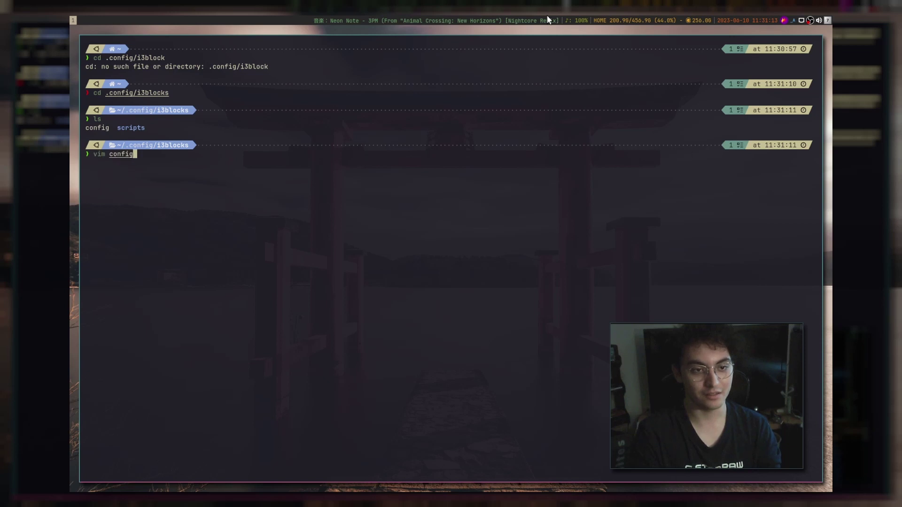
key("Return")
key("ctrl+d")
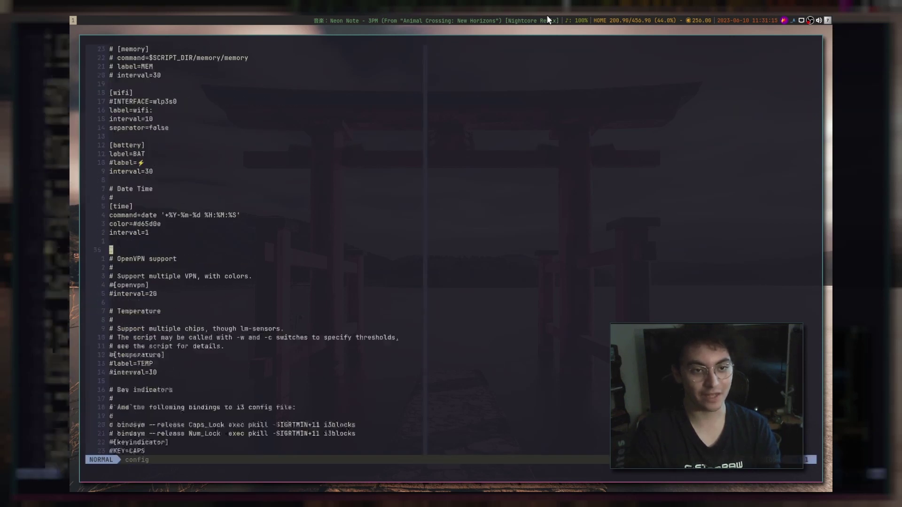
key("ctrl+u")
type(":q")
key("Return")
key("ctrl+l")
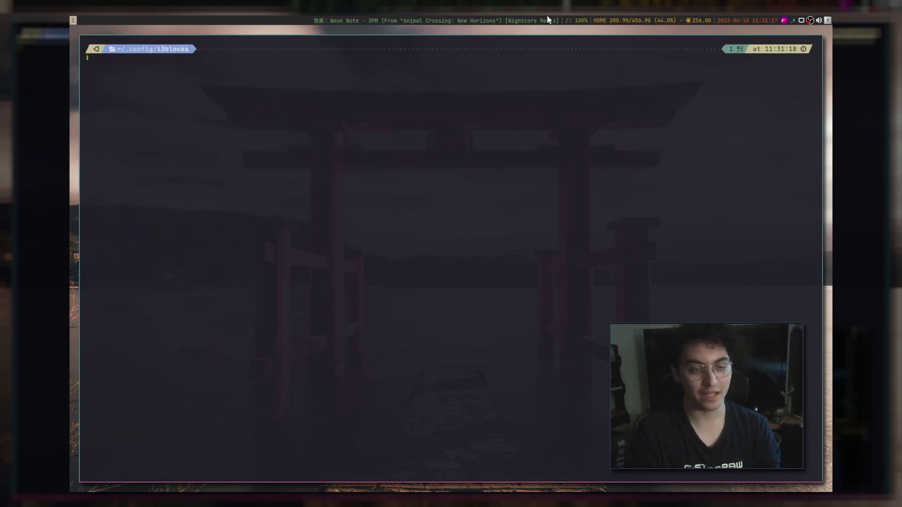
type("ls")
key("Return")
type("vi")
key("BackSpace")
key("BackSpace")
type("cd scripts")
key("Return")
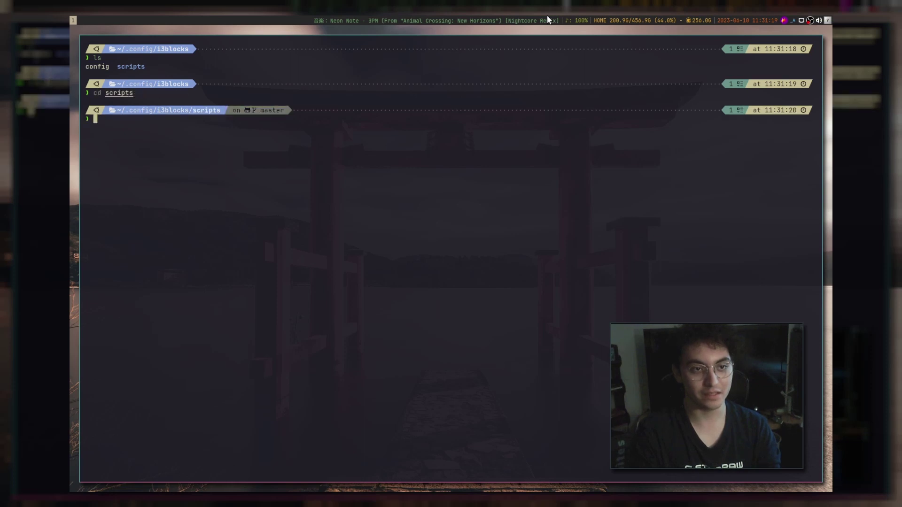
type("ls")
key("Return")
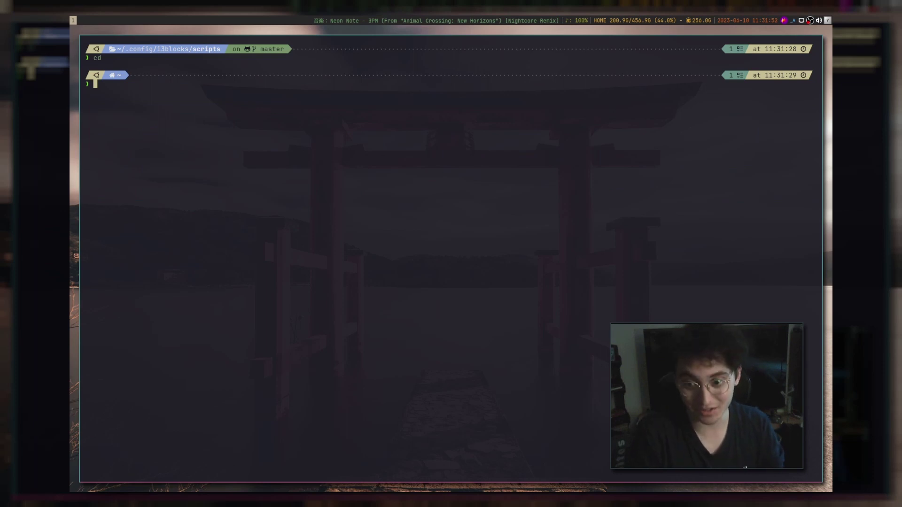
Step: Clear the terminal and open main.tex from the termpaper_backup folder in Vim
key("ctrl+l")
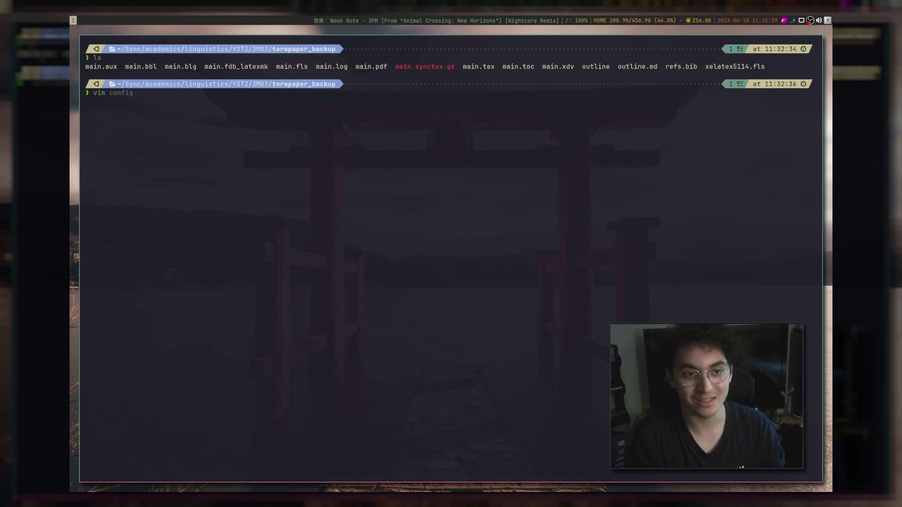
type("main.tex")
key("Return")
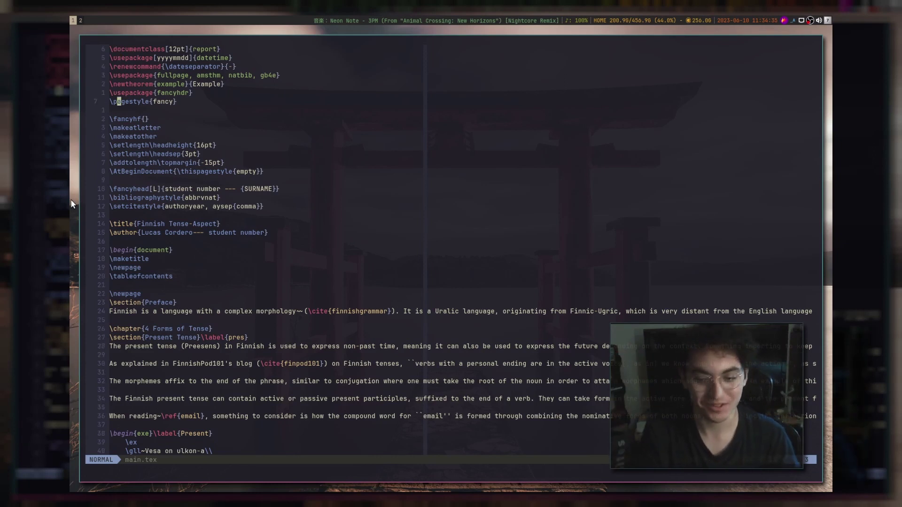
Step: Move from the Preface through the Present Tense paragraph, following its long unwrapped line
key("braceright")
key("braceright")
key("braceright")
key("braceright")
key("braceright")
key("braceright")
key("j")
key("l")
key("l")
key("j")
key("j")
key("j")
key("j")
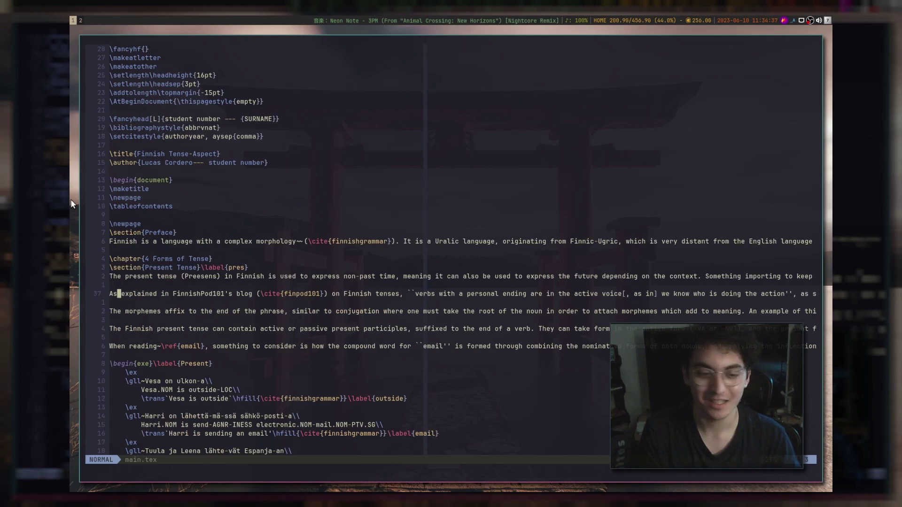
key("k")
key("k")
key("k")
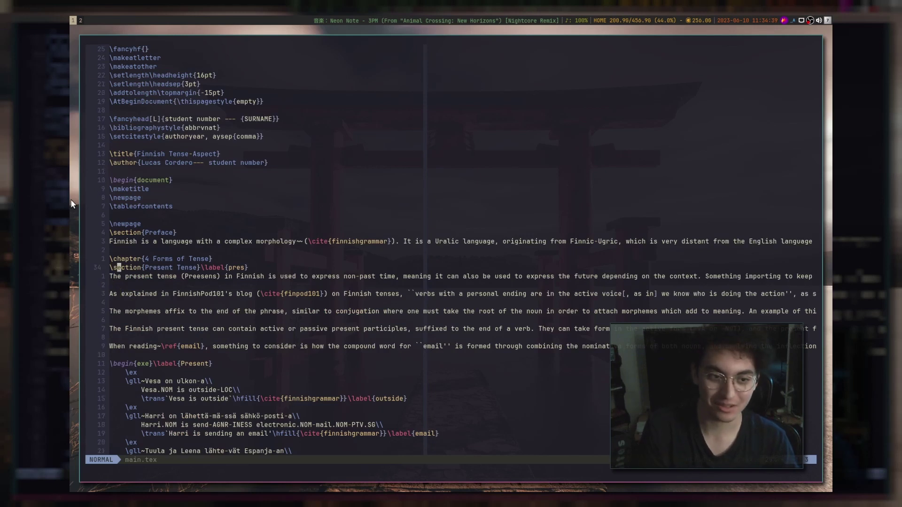
key("w")
key("j")
key("w")
key("w")
key("w")
key("w")
key("w")
key("w")
key("w")
key("w")
key("w")
key("w")
key("w")
key("w")
key("w")
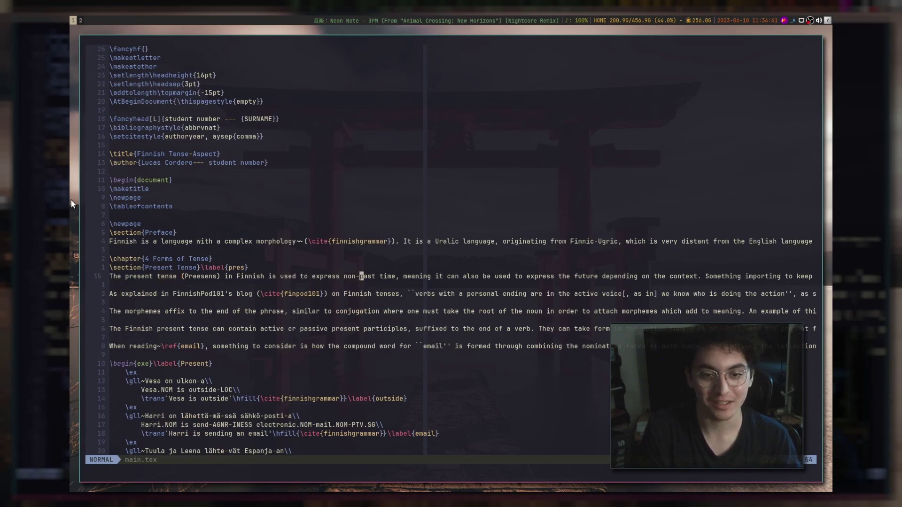
key("w")
key("w")
key("w")
key("w")
key("w")
key("w")
key("w")
key("w")
key("w")
key("w")
key("w")
key("w")
key("w")
key("w")
key("w")
key("w")
key("w")
key("w")
key("w")
key("w")
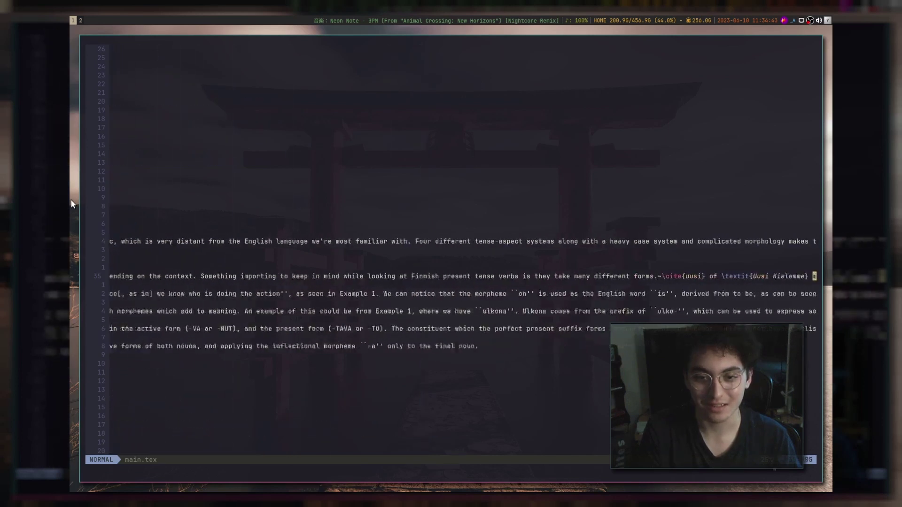
key("ctrl+o")
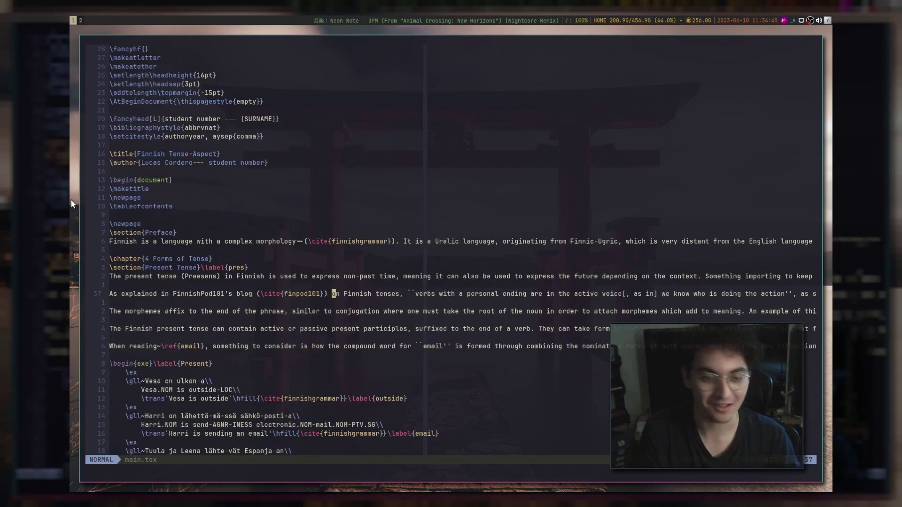
Step: Run :set linebreak wrap so long lines wrap at word boundaries
type(":set linebreak wrap")
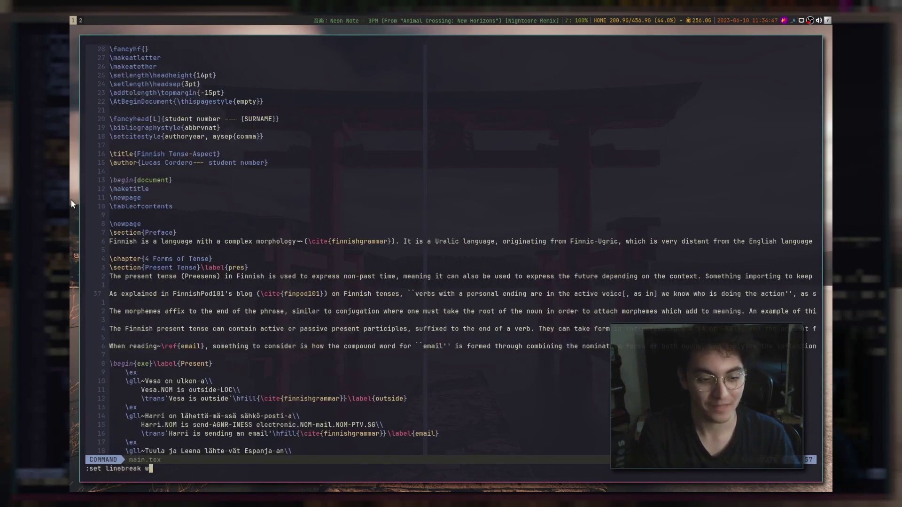
key("Home")
key("Return")
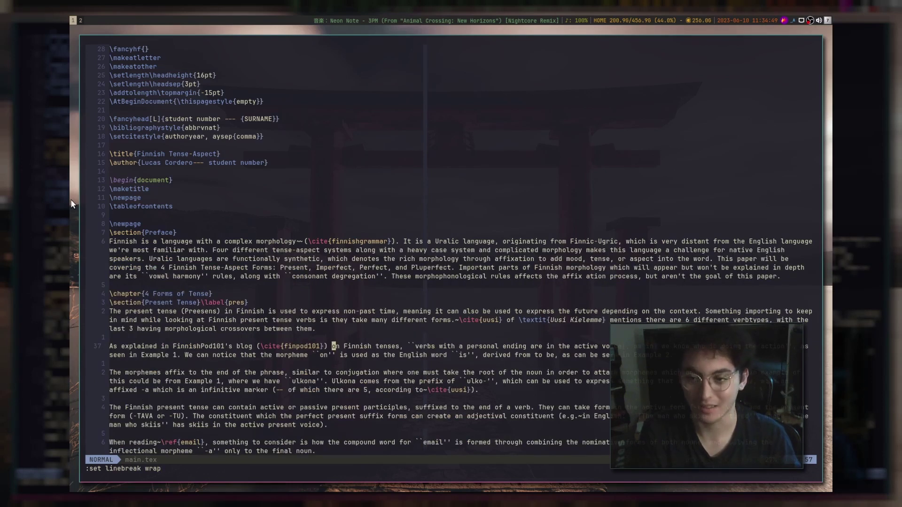
Step: Jump to the glossed example block and turn on the TZAtaraxis distraction-free view
key("ctrl+o")
key("ctrl+o")
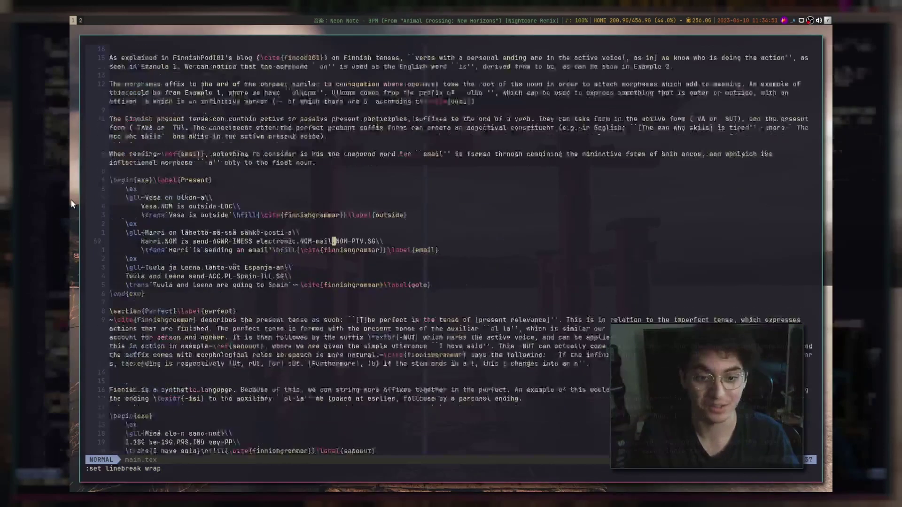
key("ctrl+i")
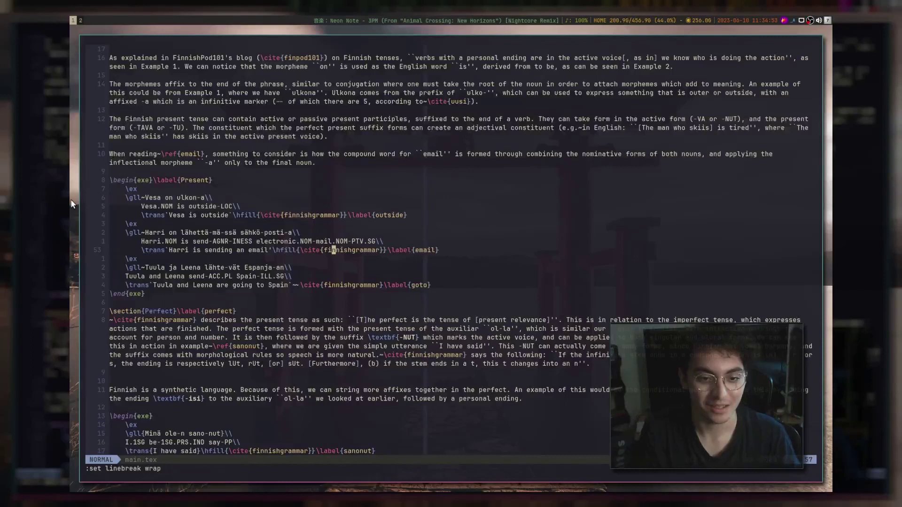
type(":TZAtaraxis")
key("Return")
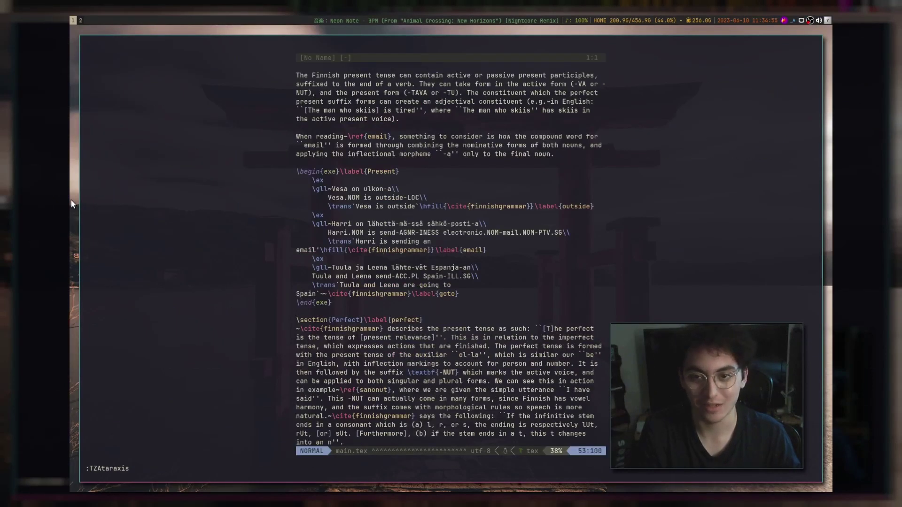
Step: Scroll back up to the present-tense paragraphs and leave the Ataraxis view
key("ctrl+d")
key("ctrl+d")
key("ctrl+u")
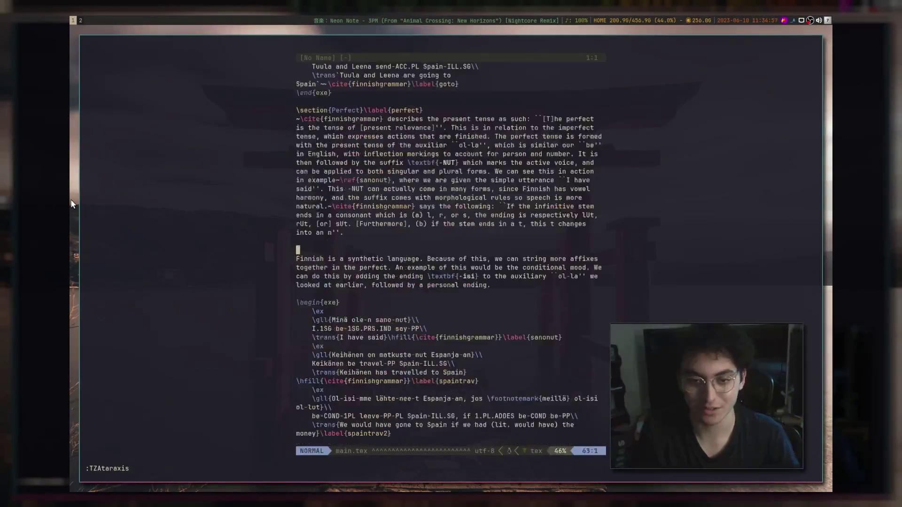
key("ctrl+u")
type(":")
key("Up")
key("Return")
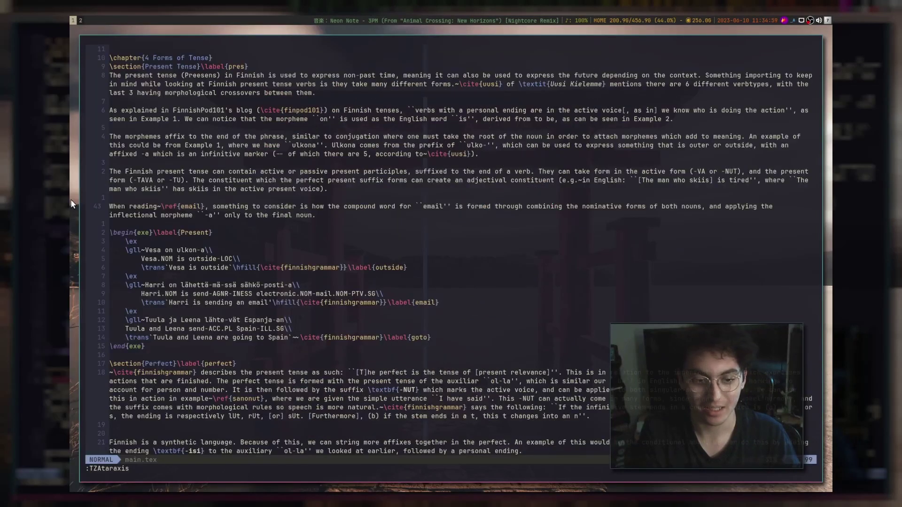
Step: Toggle the TZMinimalist view on and then off again
type(":")
key("Up")
key("Up")
key("Return")
type(":")
key("Up")
key("Return")
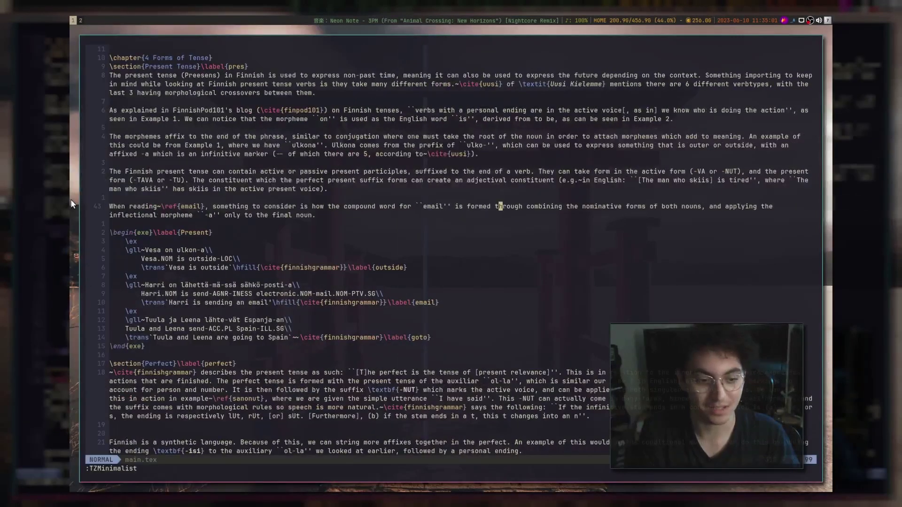
Step: Jump to the top of main.tex and back to the Perfect section's example block
key("g")
key("g")
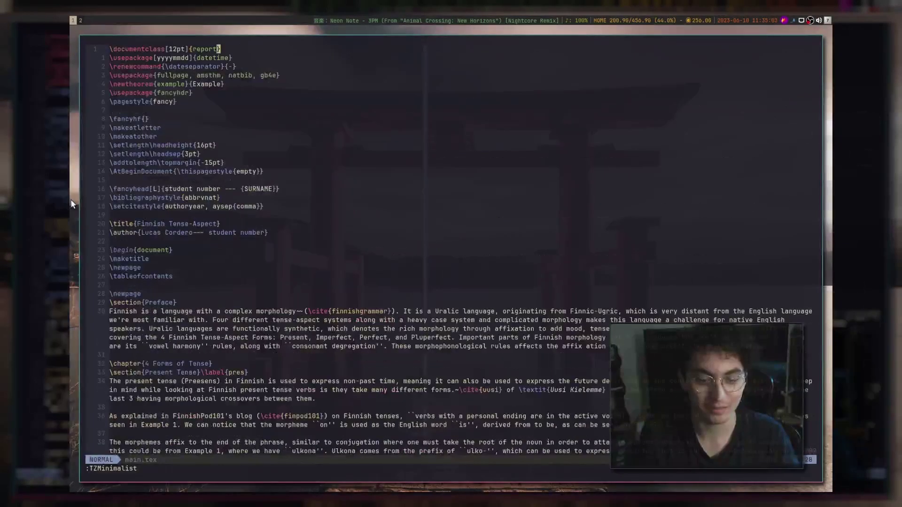
key("ctrl+o")
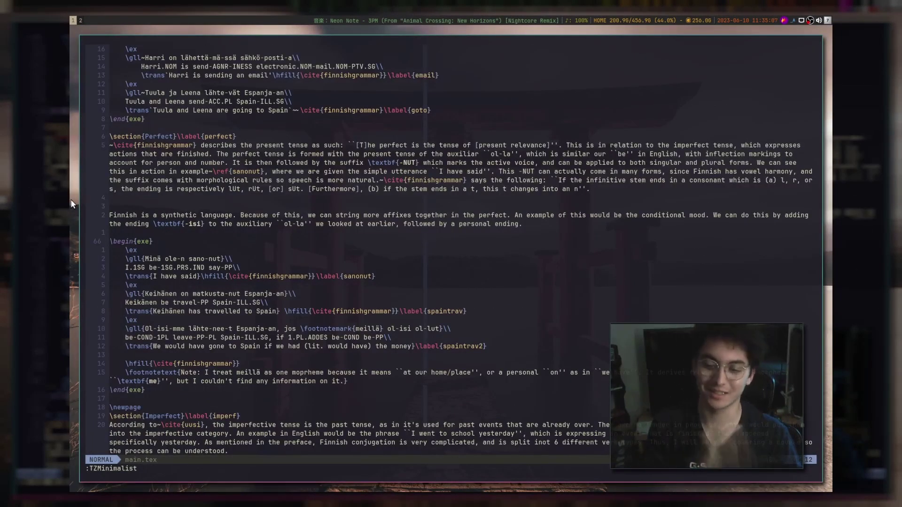
key("super+j")
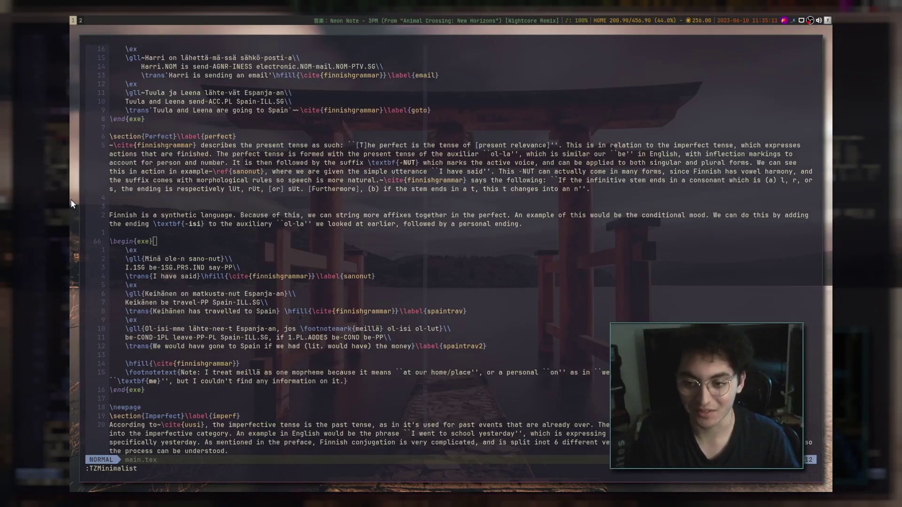
key("super+k")
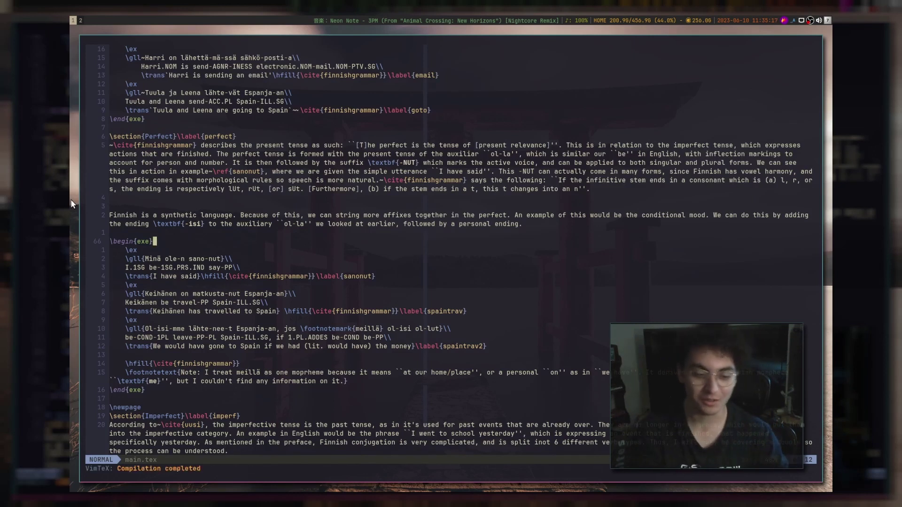
Step: Put Zathura beside Vim and page the PDF from the title page to page 5
key("super+space")
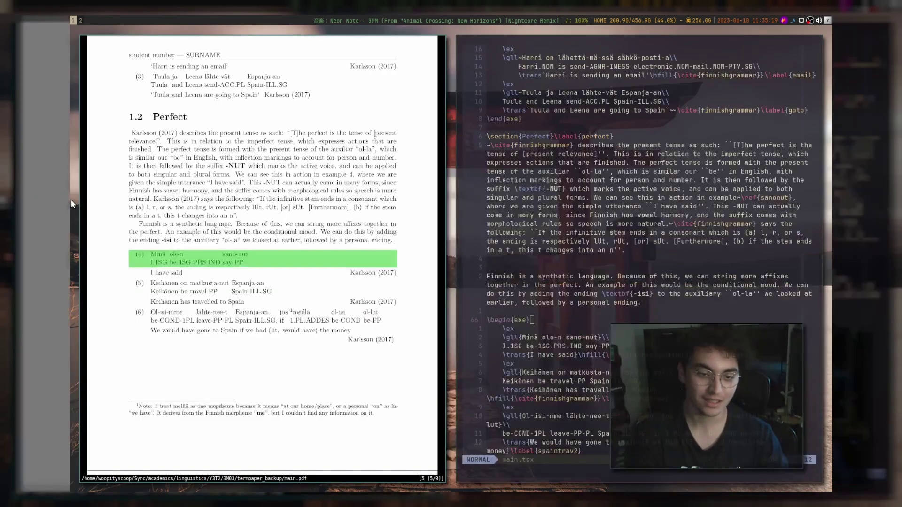
key("k")
key("k")
key("k")
key("k")
key("k")
key("k")
key("k")
key("k")
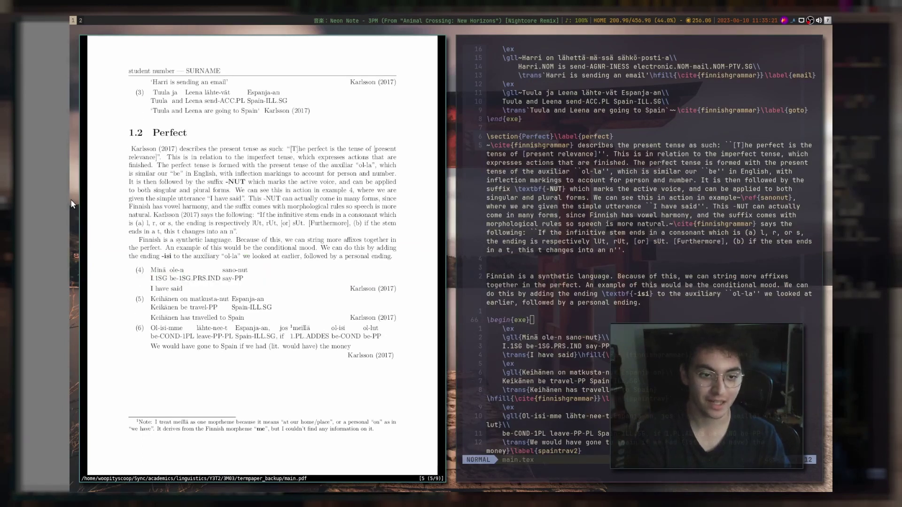
key("k")
key("k")
key("k")
key("k")
key("k")
key("k")
key("k")
key("k")
key("k")
key("k")
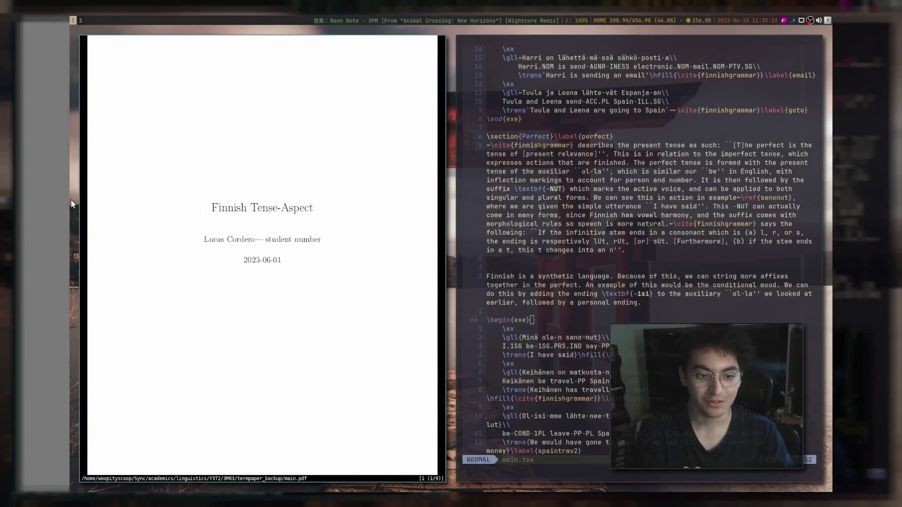
key("j")
key("j")
key("j")
key("j")
key("j")
key("j")
key("j")
key("j")
key("j")
key("j")
key("j")
key("j")
key("j")
key("j")
key("j")
key("j")
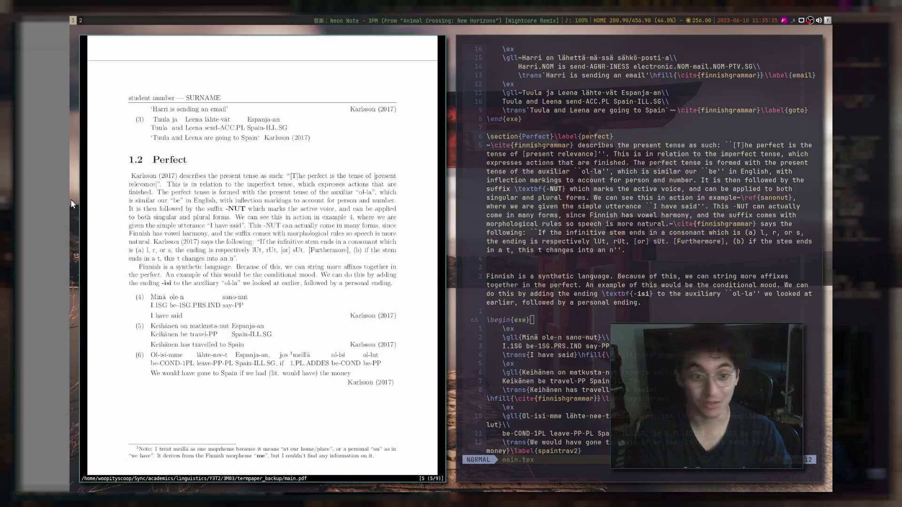
Step: Swap the tiles and jump in the source to the Present examples and FinnishPod101 paragraph
key("super+Return")
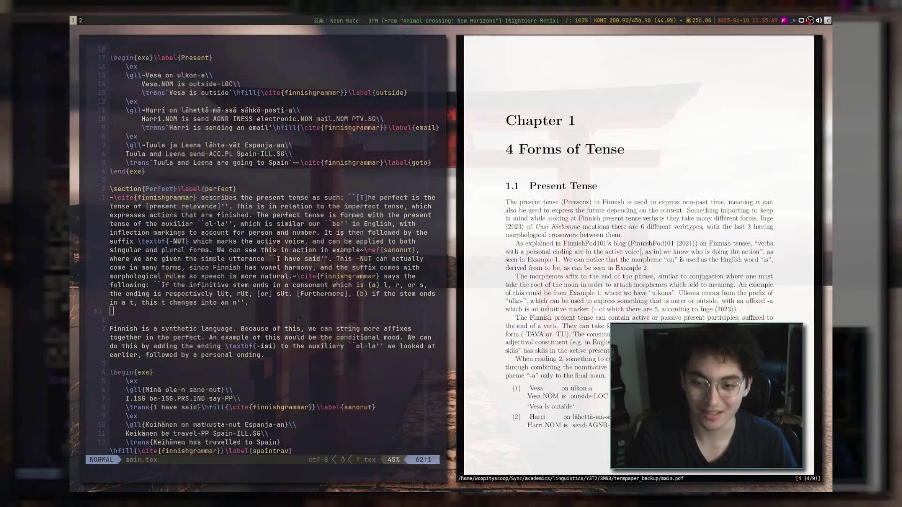
key("g")
key("g")
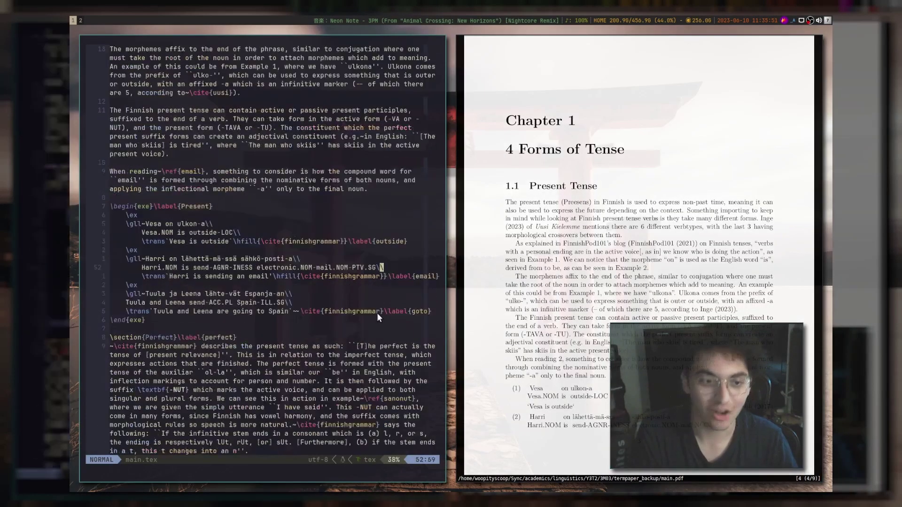
key("4")
key("4")
key("G")
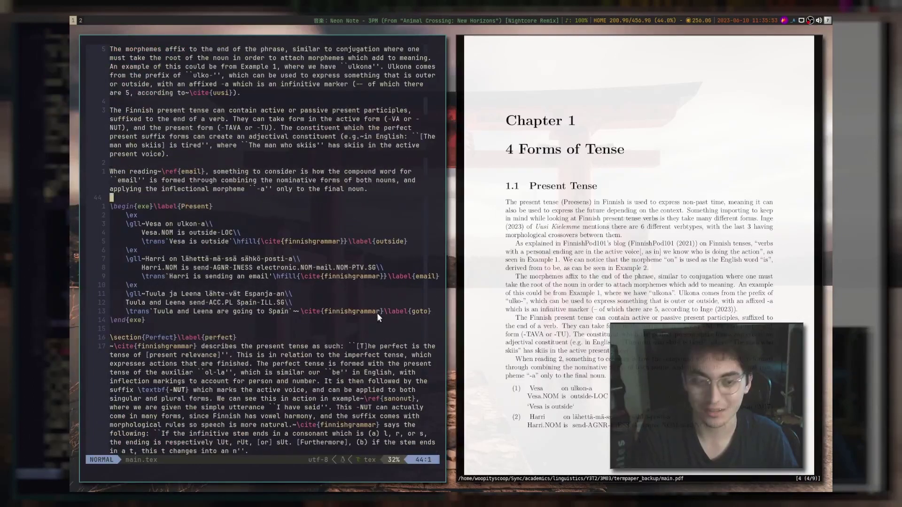
key("g")
key(";")
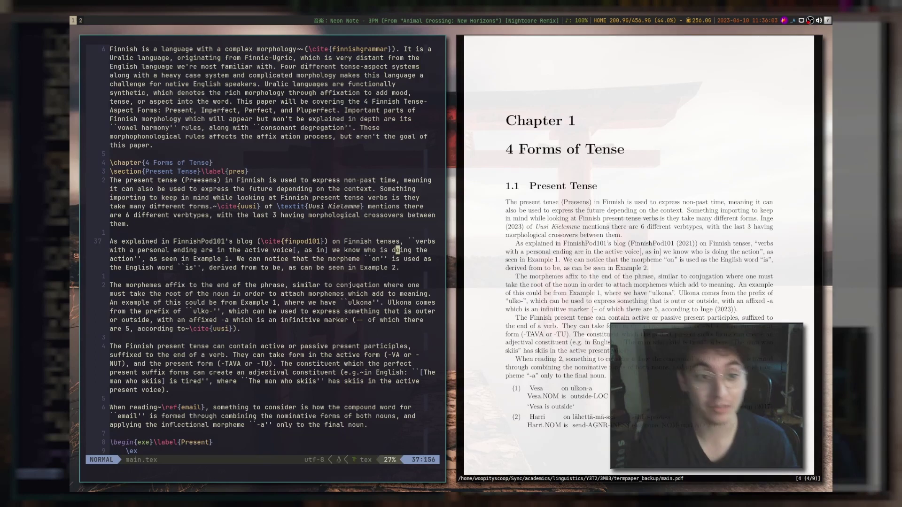
Step: Move 12 lines down, to line 16, to line 37's end, then 6 down to the email paragraph
key("1")
key("2")
key("j")
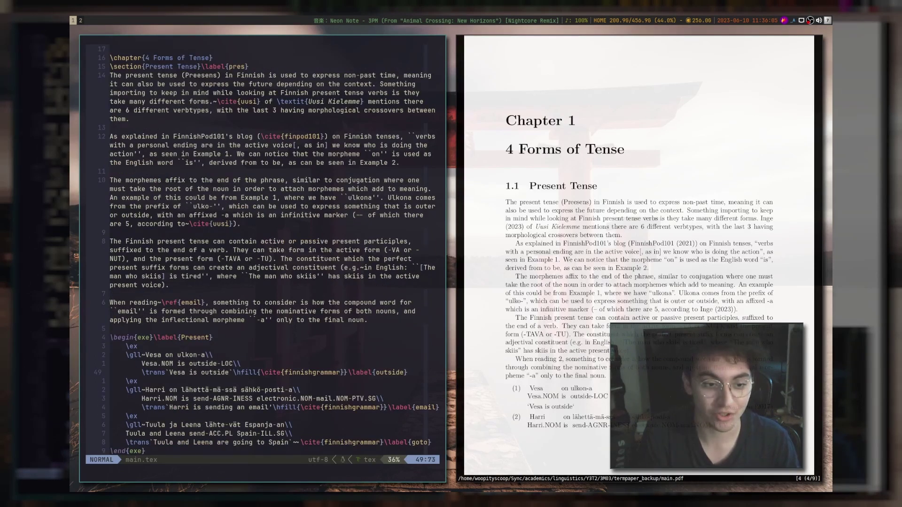
key("1")
key("6")
key("G")
key("3")
key("7")
key("G")
key("$")
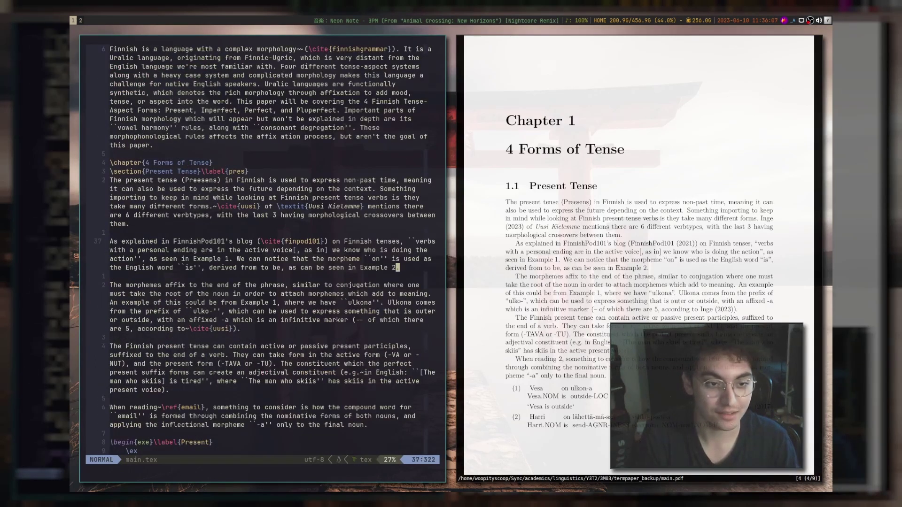
key("6")
key("j")
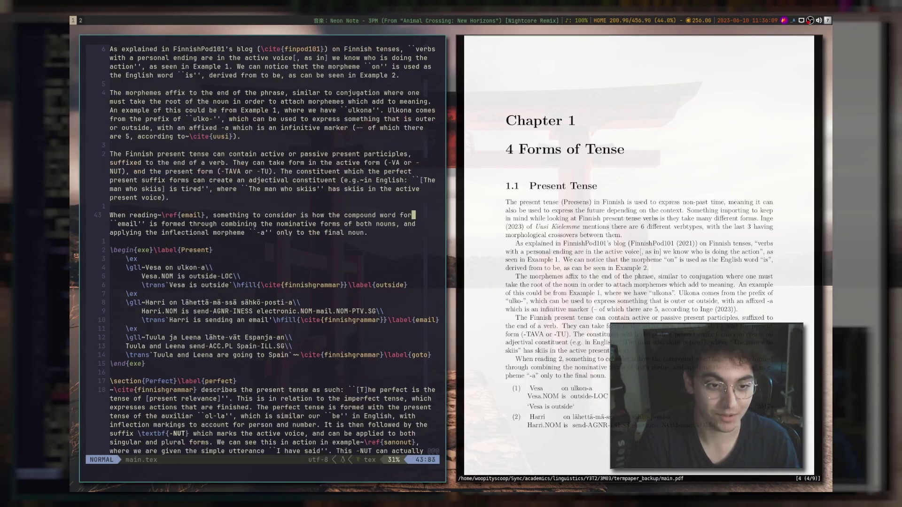
Step: Scroll the PDF down, then return to the editor at the first example's \ex line
scroll(639, 254, "down", 1)
scroll(619, 258, "down", 5)
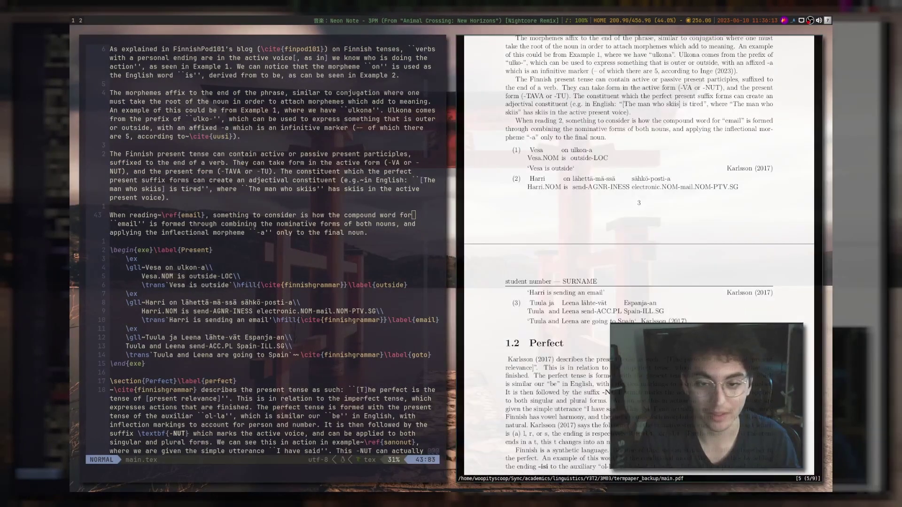
scroll(639, 258, "down", 1)
key("super+h")
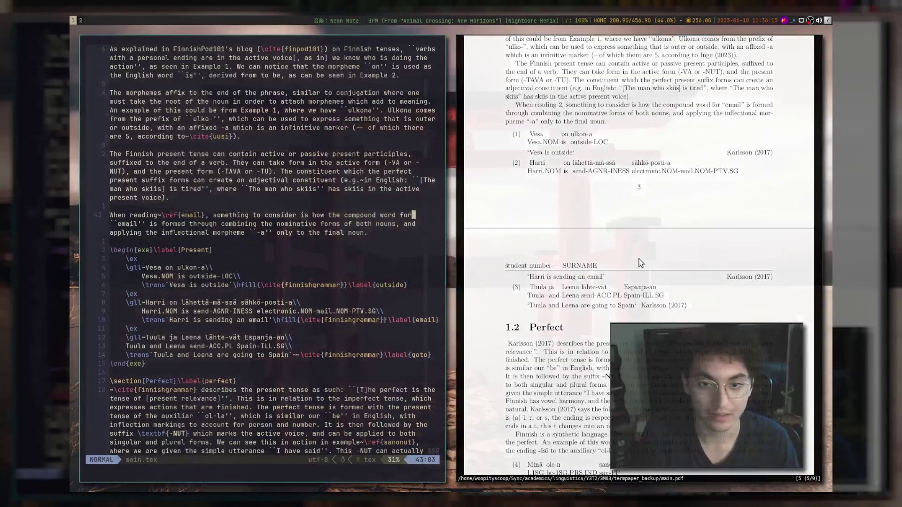
key("j")
key("j")
key("j")
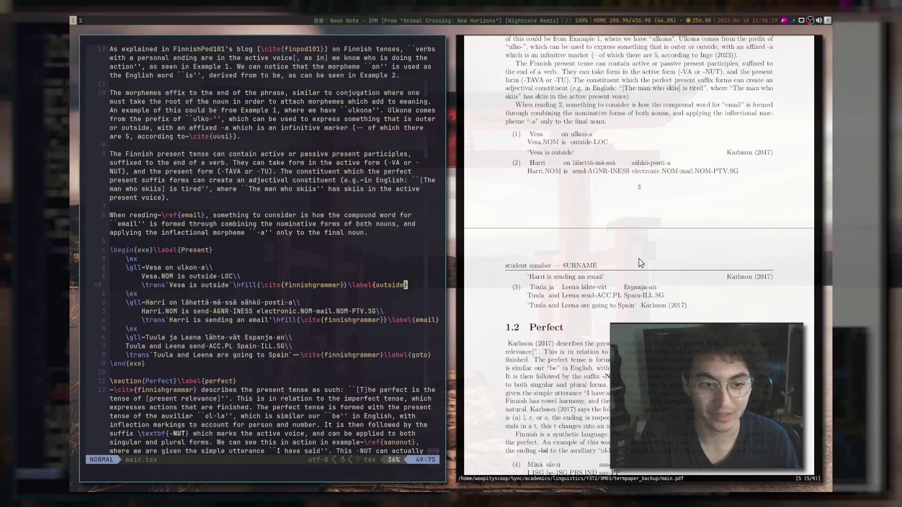
key("shift+v")
key("j")
key("j")
key("j")
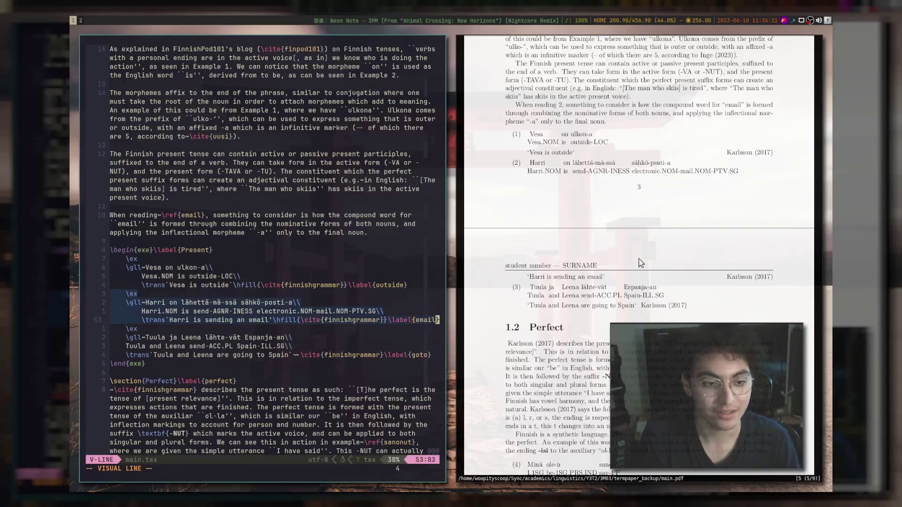
type("d")
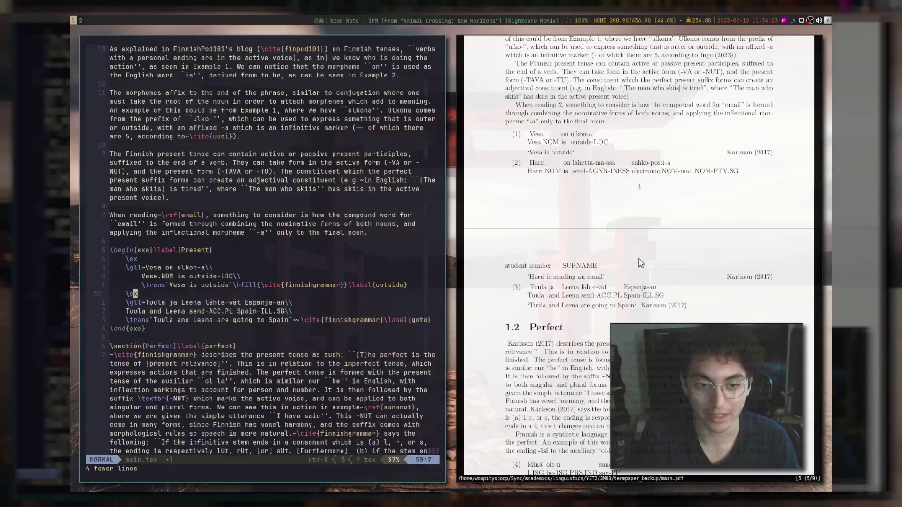
type(":w")
key("Return")
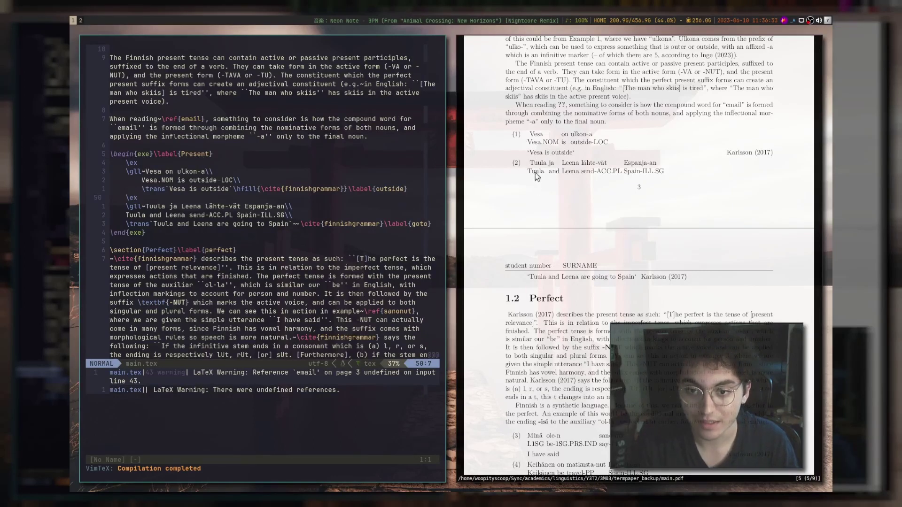
scroll(543, 160, "down", 1)
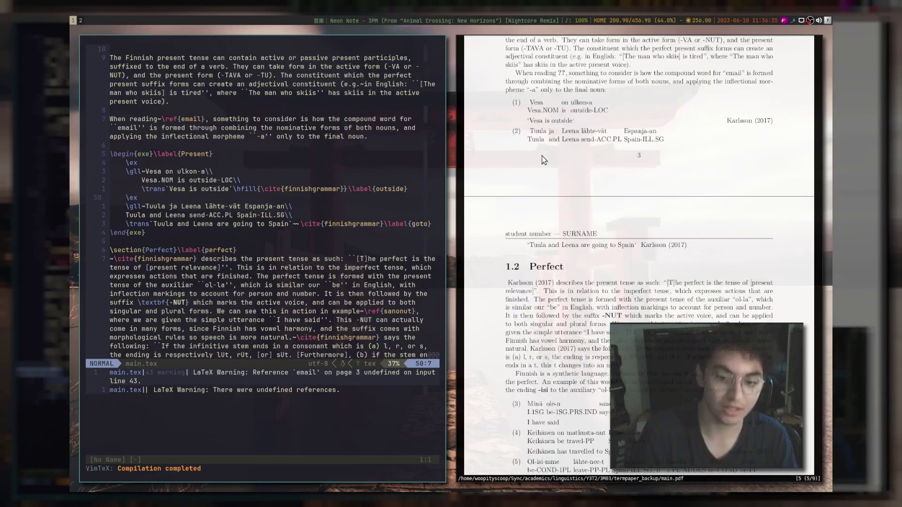
left_click(518, 417)
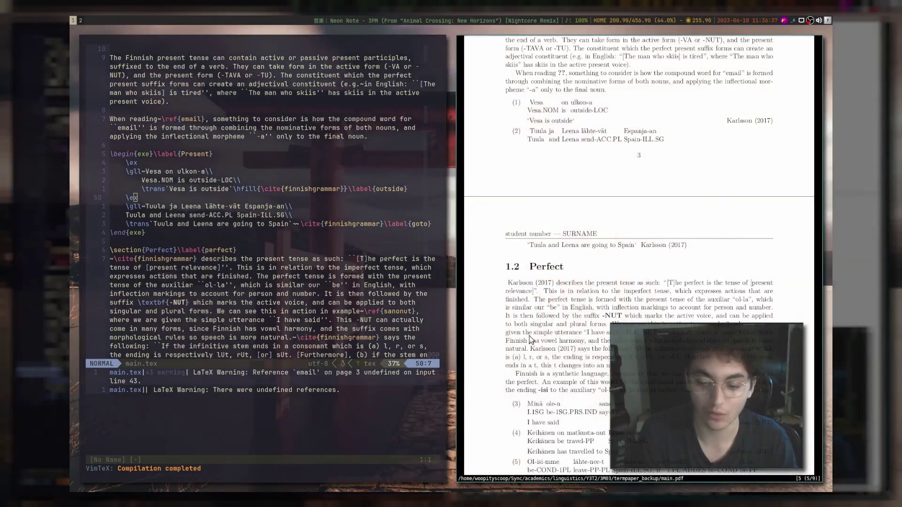
key("super+h")
type("u")
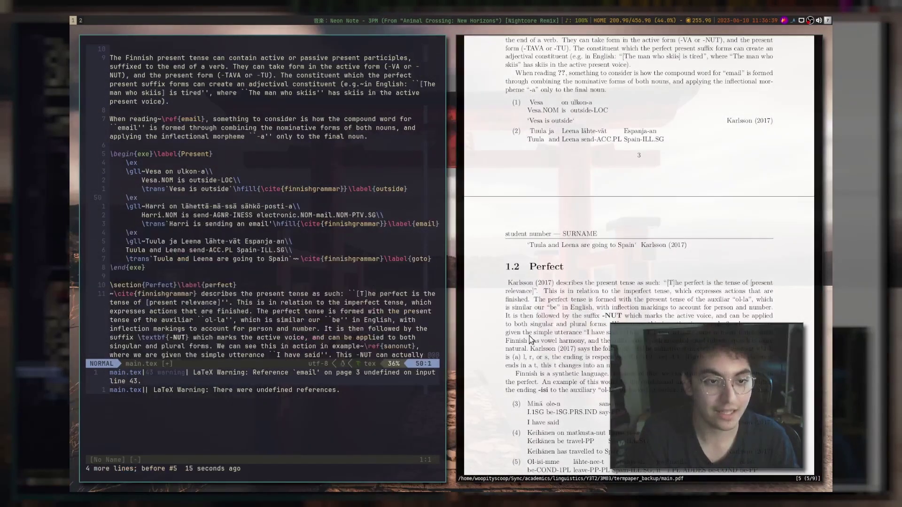
type(":w")
key("Return")
key("super+l")
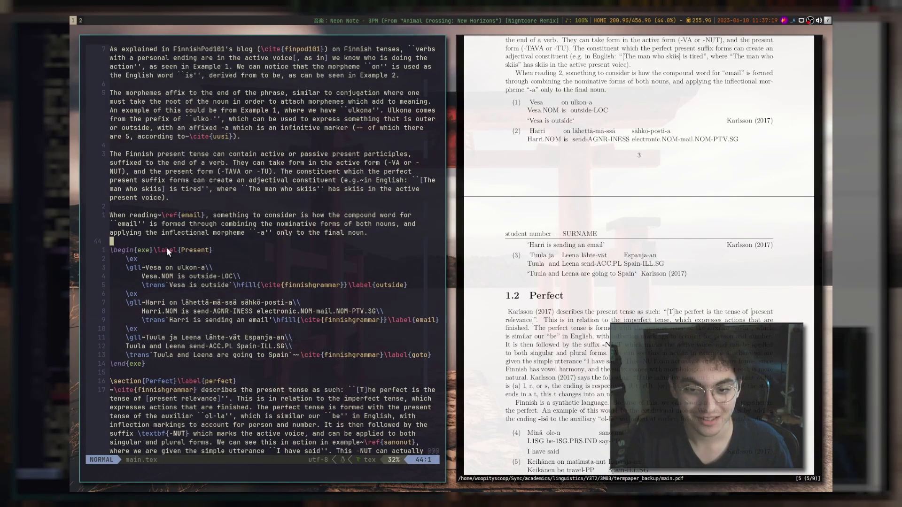
Step: Select the whole Present examples block in Vim, then cancel the selection
left_click(167, 247)
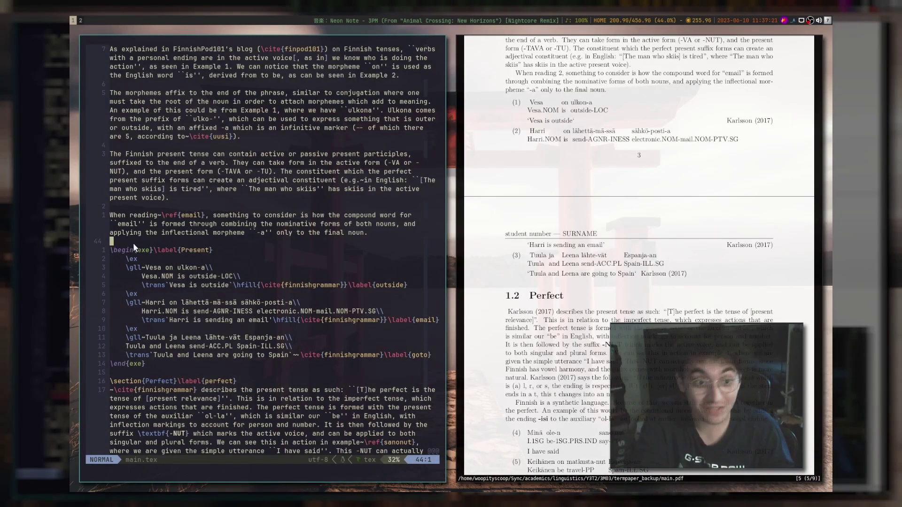
left_click_drag(113, 247, 182, 368)
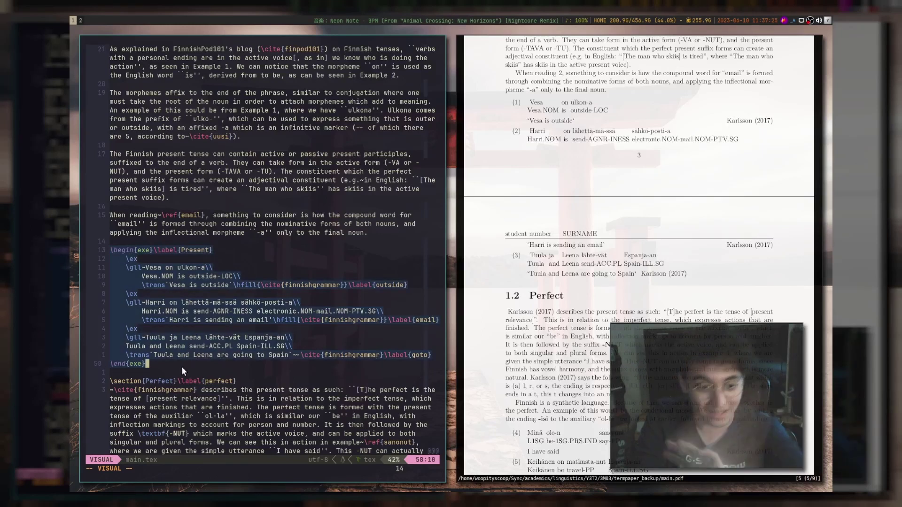
key("Escape")
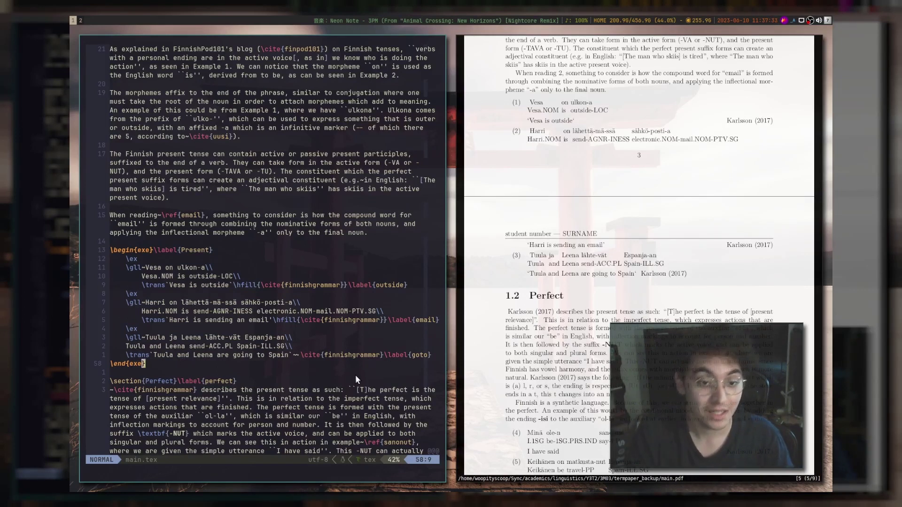
Step: Copy Karlsson (2017) from the PDF, check the first translation's citation, and scroll the PDF
left_click_drag(727, 244, 773, 245)
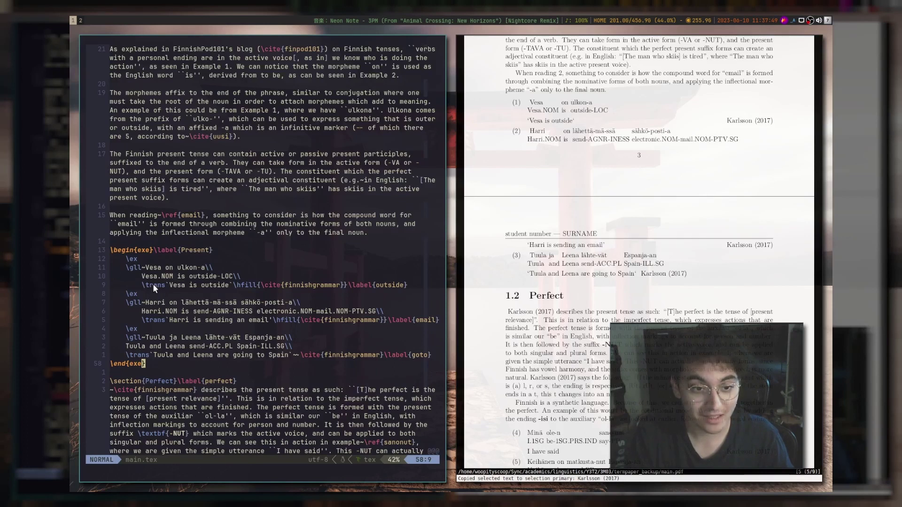
left_click(235, 284)
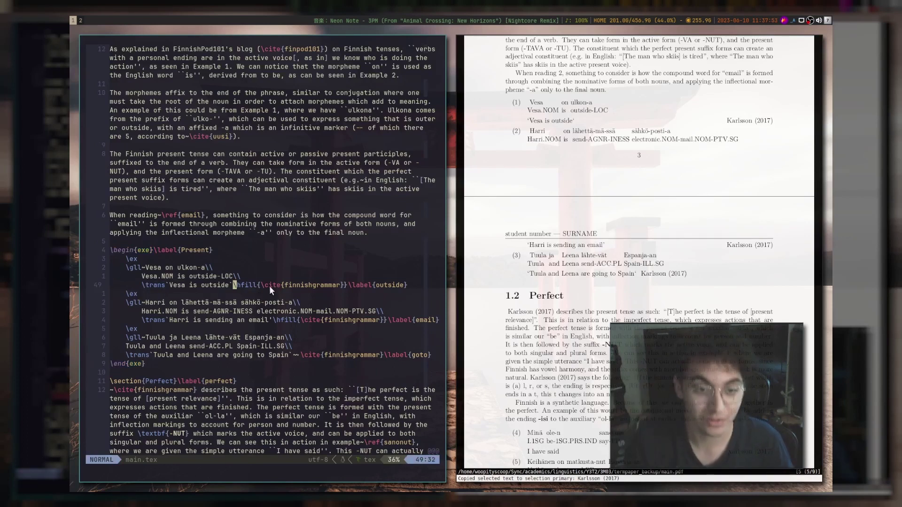
left_click_drag(259, 286, 351, 283)
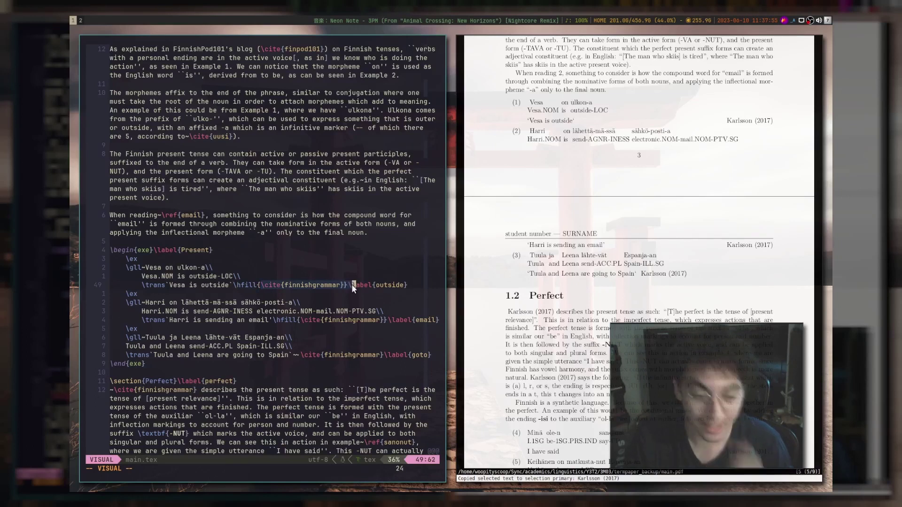
key("Escape")
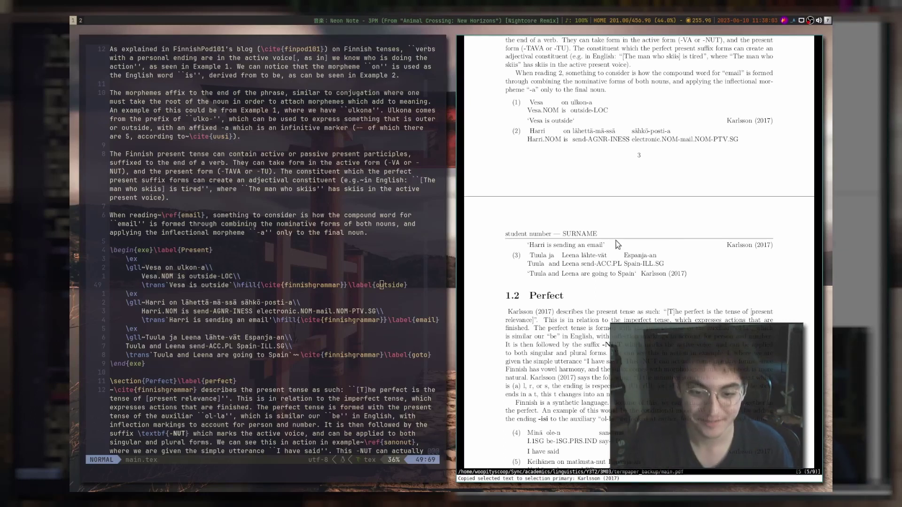
scroll(617, 244, "down", 2)
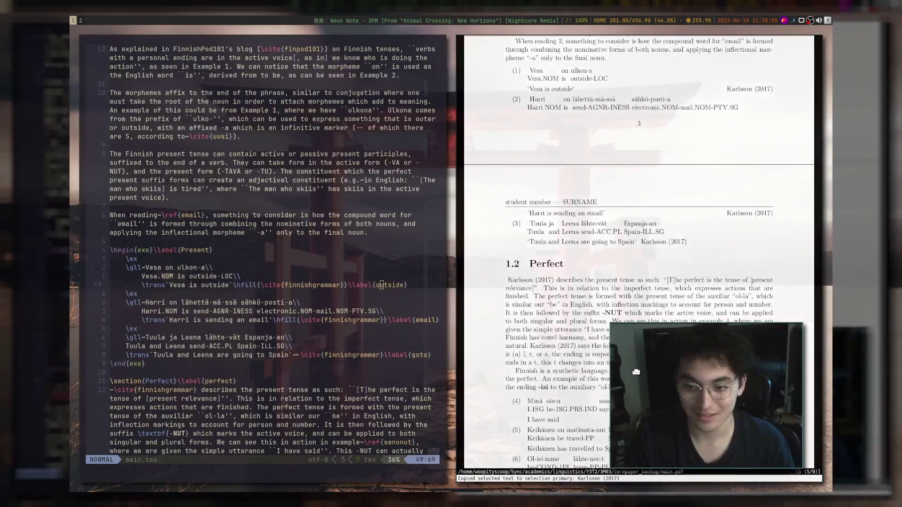
left_click_drag(637, 373, 187, 146)
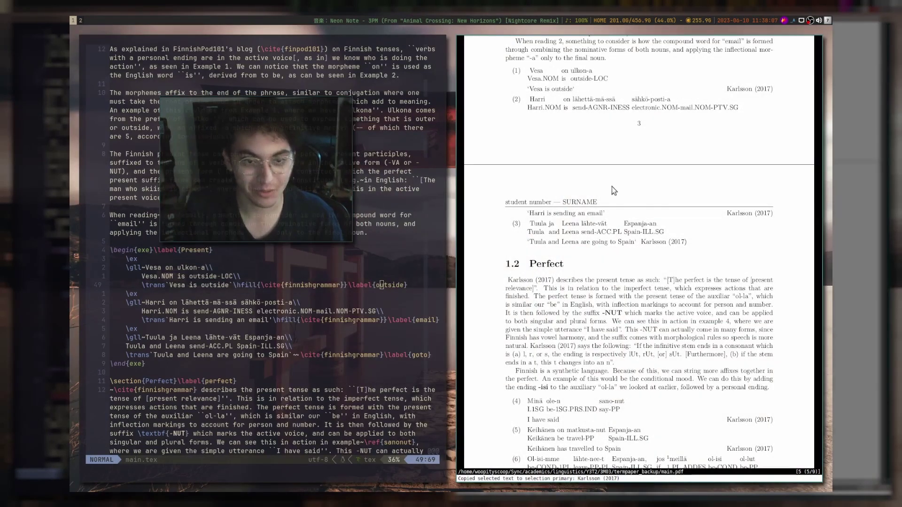
Step: Return focus to Zathura and scroll back and forth through the PDF
key("super+h")
key("super+l")
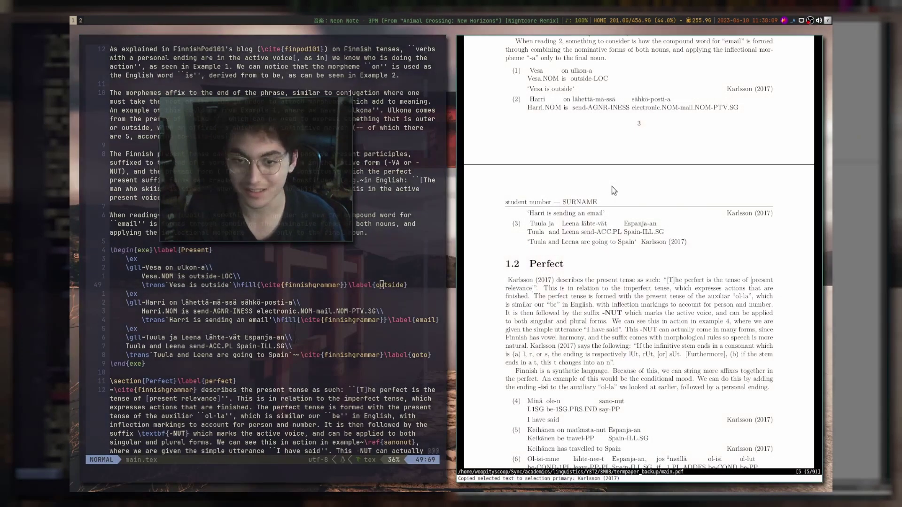
scroll(611, 190, "down", 5)
scroll(612, 191, "up", 20)
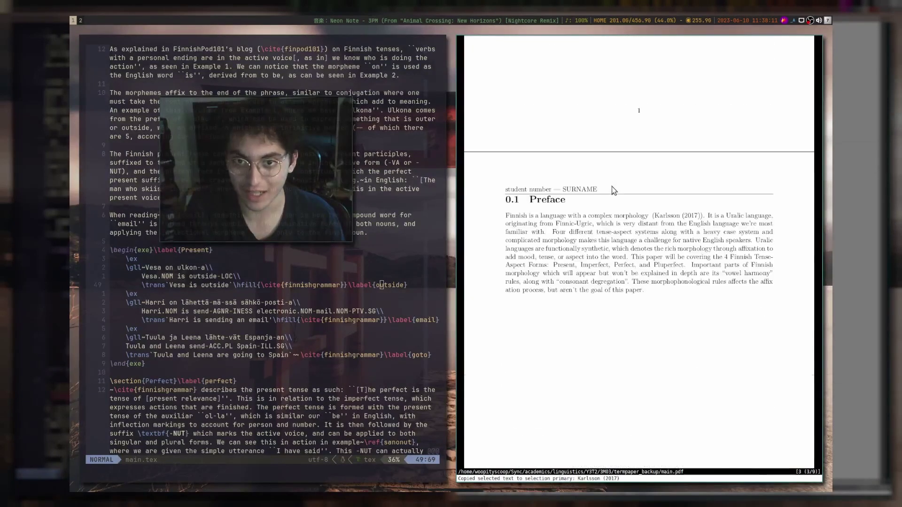
scroll(611, 190, "down", 15)
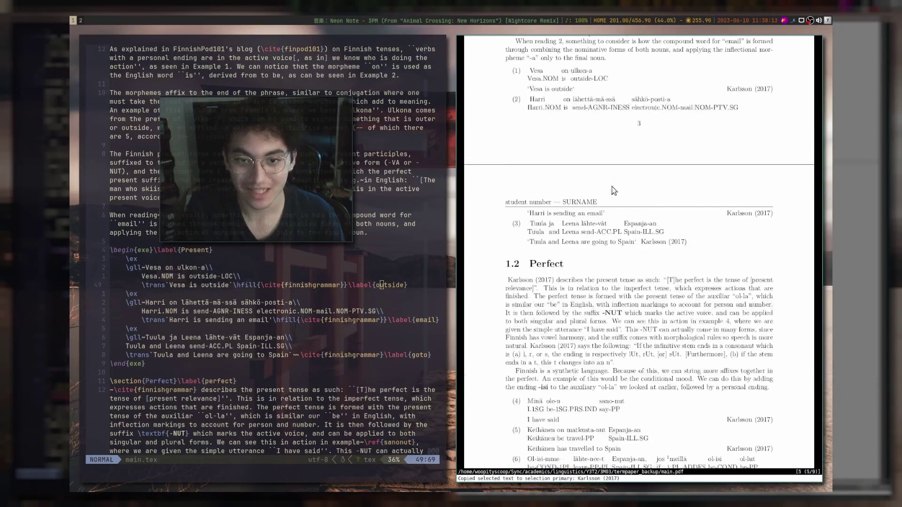
scroll(611, 190, "down", 5)
scroll(612, 190, "up", 20)
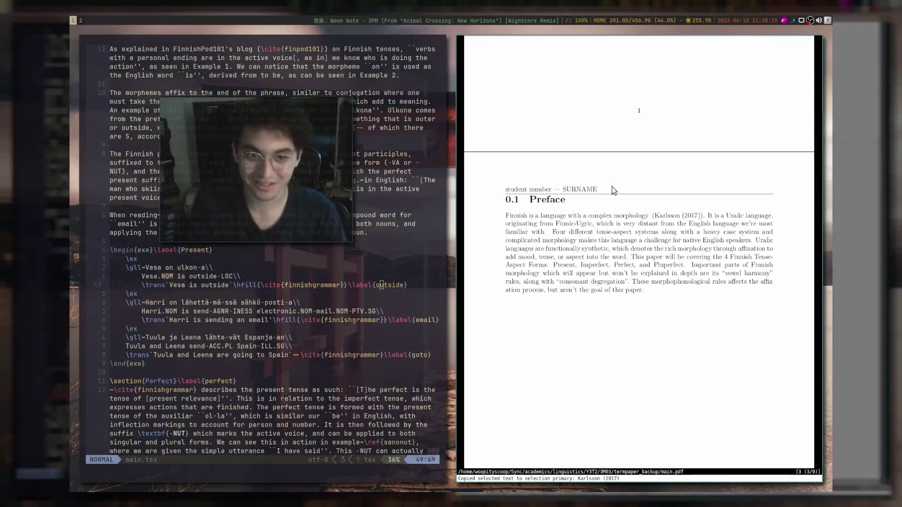
scroll(612, 187, "up", 10)
scroll(612, 187, "down", 12)
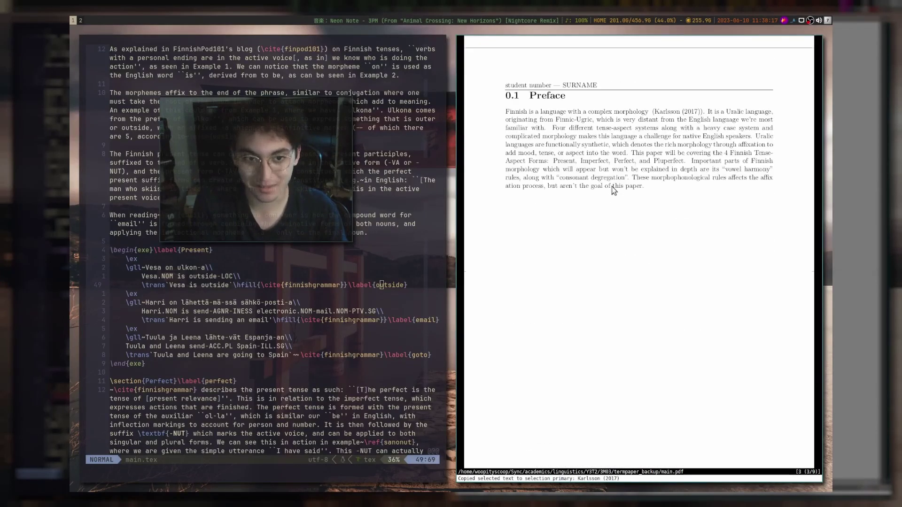
scroll(612, 188, "down", 10)
scroll(612, 187, "up", 5)
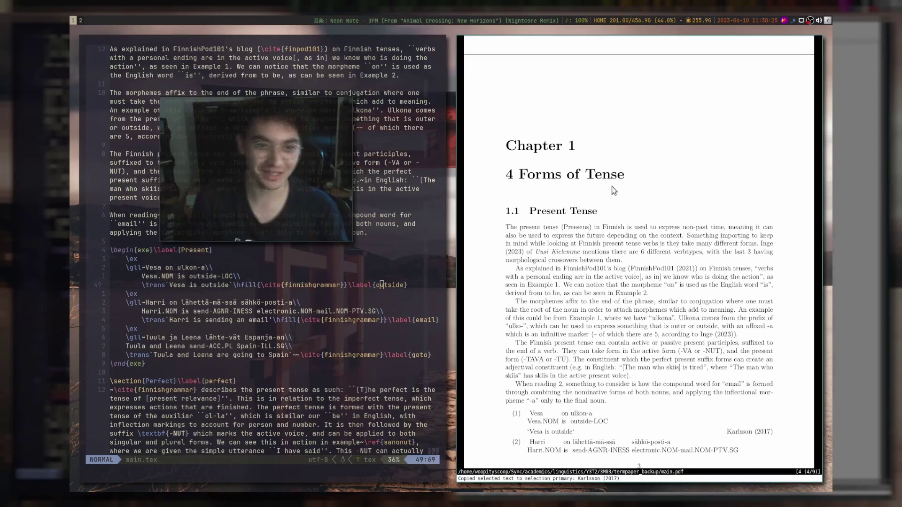
scroll(611, 191, "down", 5)
Step: Jump to the first page and scroll over the title page, contents and preface
key("g")
key("g")
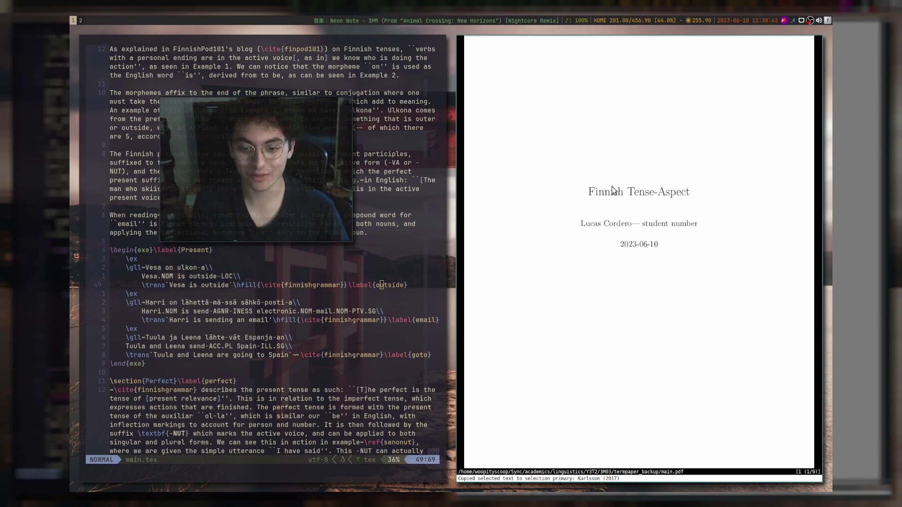
scroll(611, 191, "down", 10)
scroll(611, 191, "up", 5)
scroll(612, 188, "down", 5)
scroll(612, 188, "up", 8)
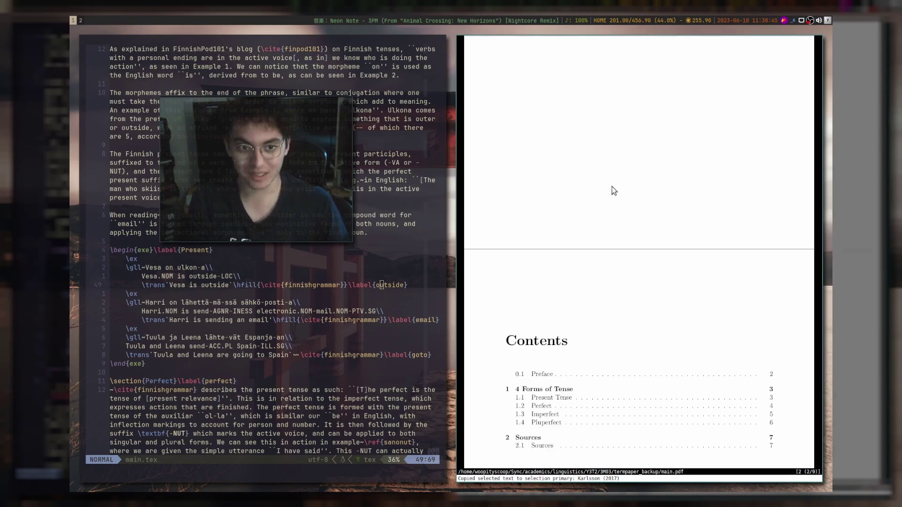
scroll(613, 190, "down", 5)
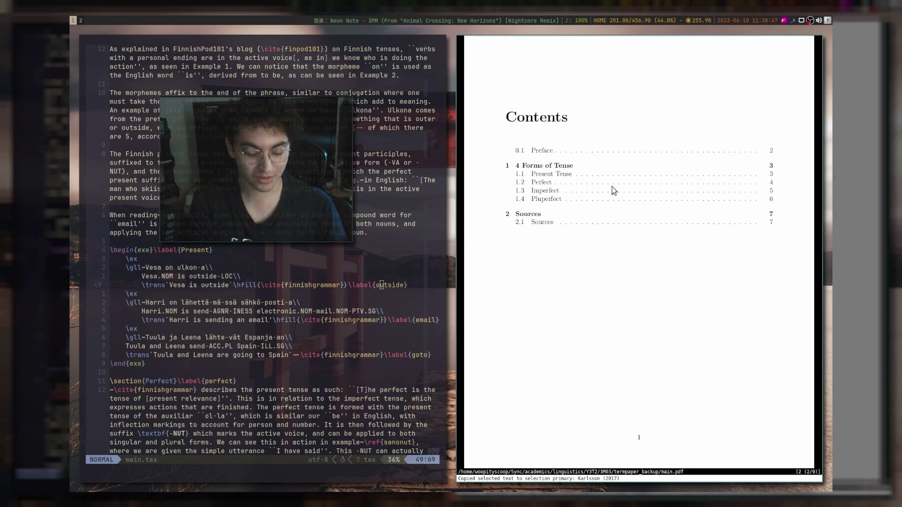
scroll(612, 190, "up", 5)
scroll(612, 190, "down", 12)
scroll(612, 190, "up", 5)
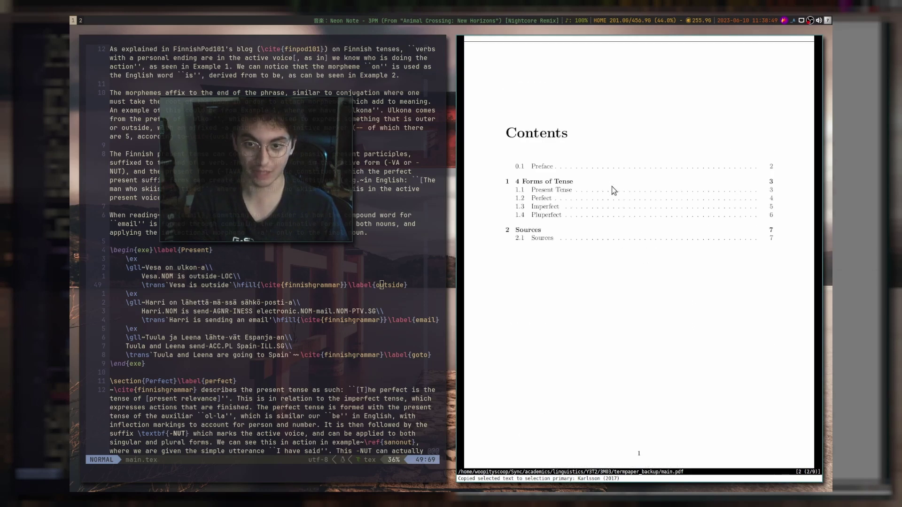
scroll(612, 191, "down", 12)
scroll(611, 190, "up", 12)
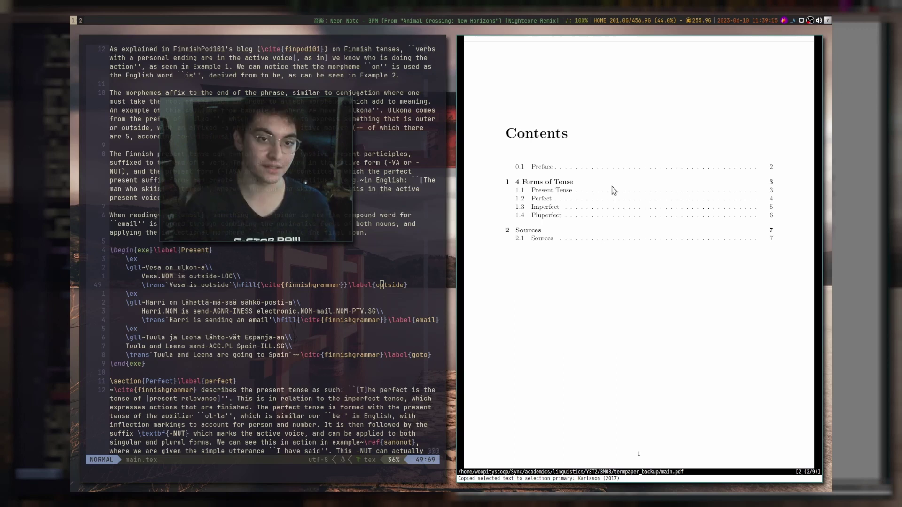
scroll(622, 177, "up", 10)
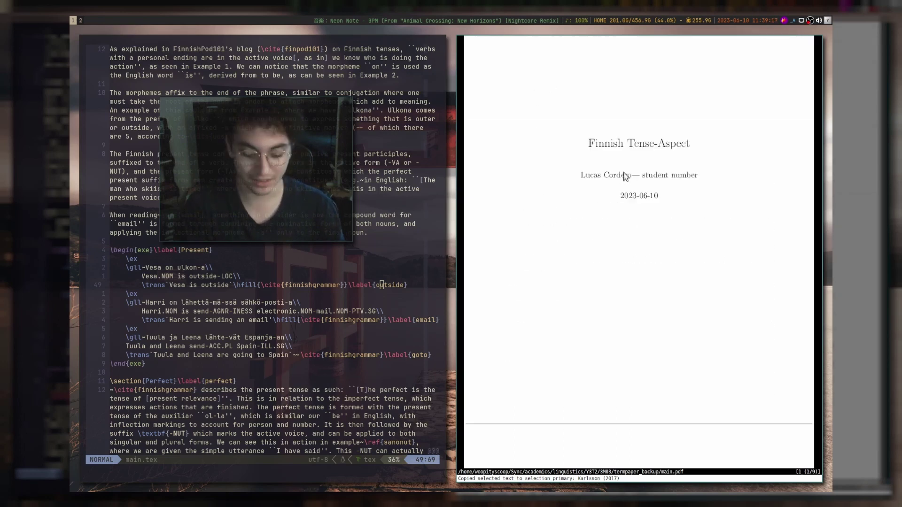
scroll(624, 176, "down", 15)
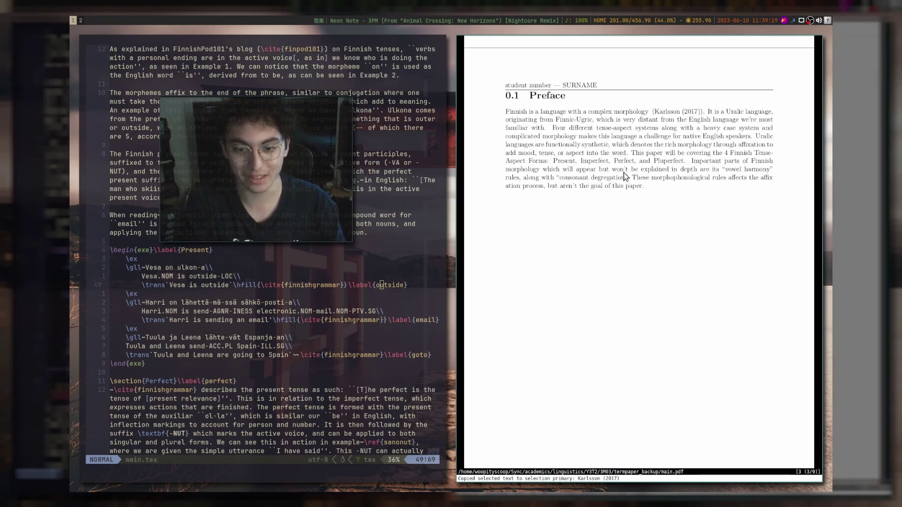
Step: Quit Vim and Zathura with :q, then clear the terminal
type("q:q")
key("Return")
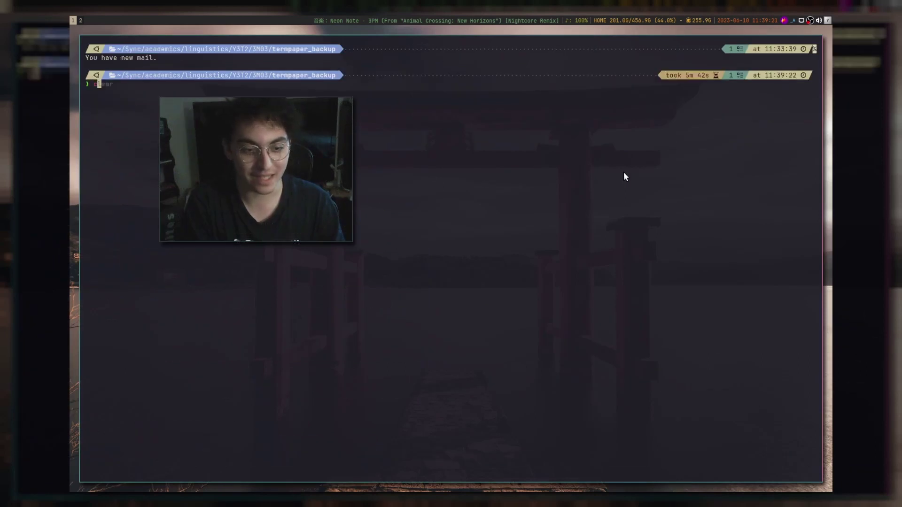
type("lear")
key("Return")
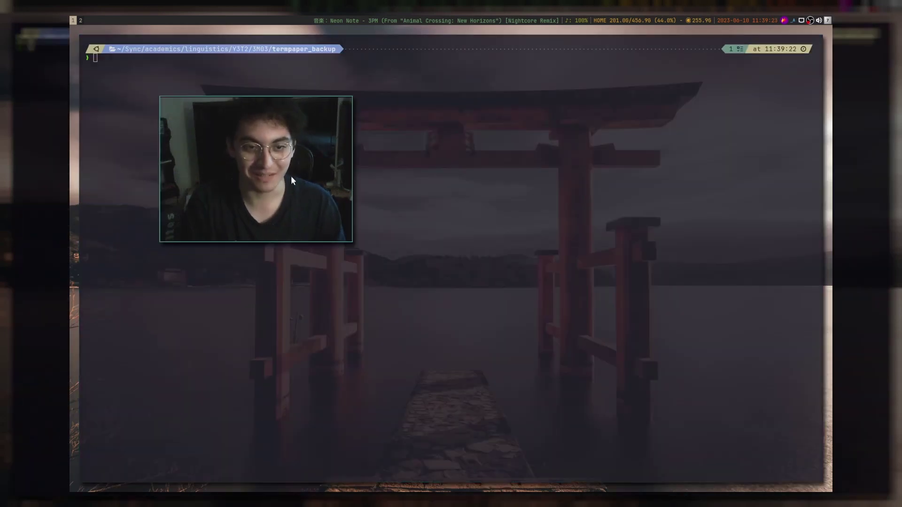
left_click_drag(291, 180, 729, 382)
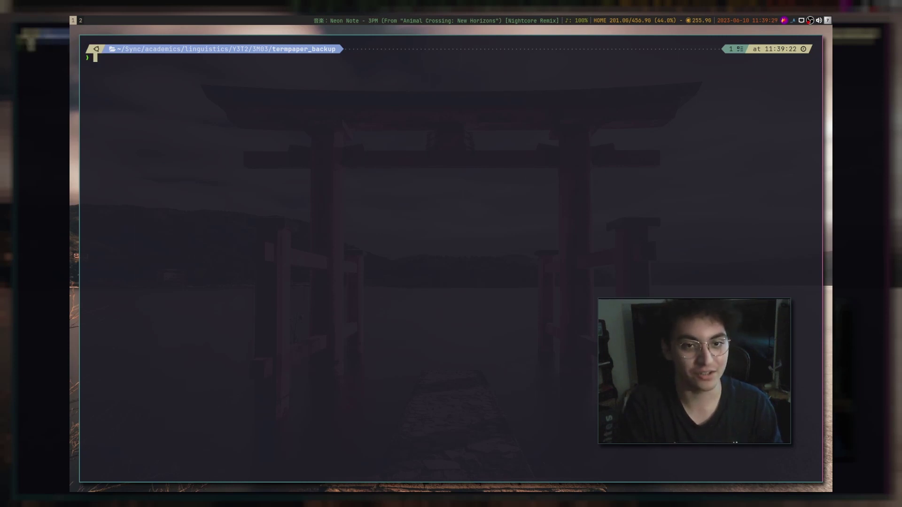
Step: Open main.pdf in Sioyek fullscreen and scroll through the first pages
type("sioyek")
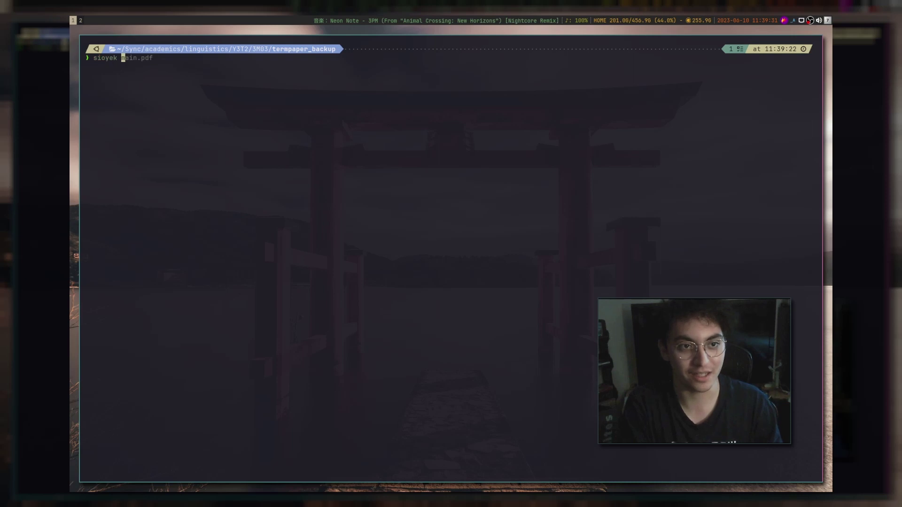
key("Right")
key("Return")
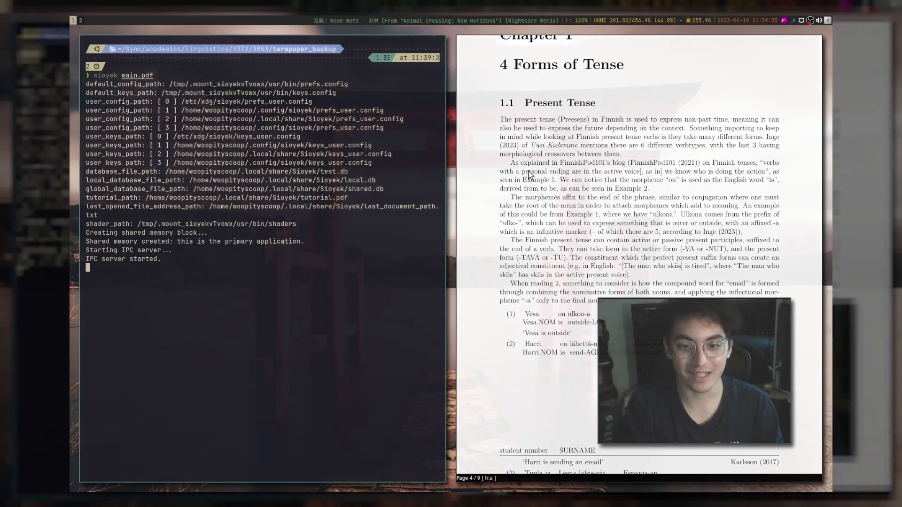
key("F11")
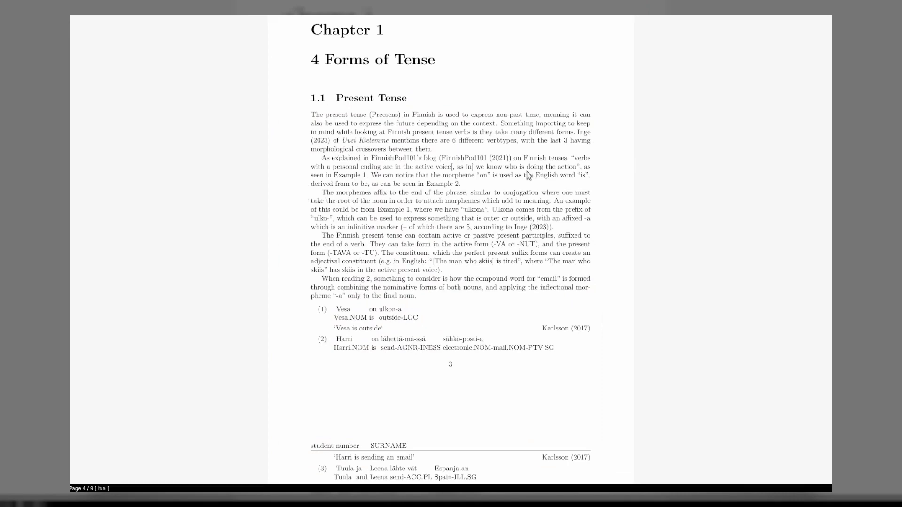
scroll(452, 160, "down", 10)
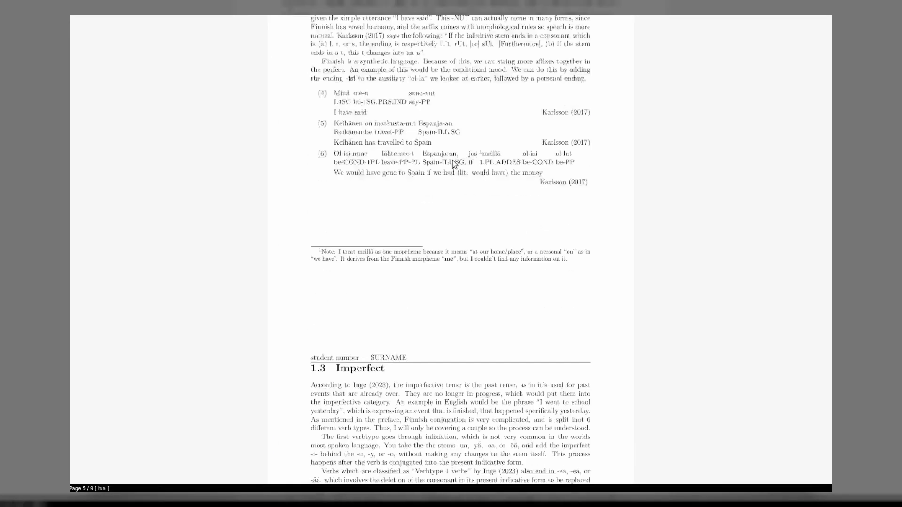
scroll(453, 160, "down", 3)
scroll(453, 160, "up", 12)
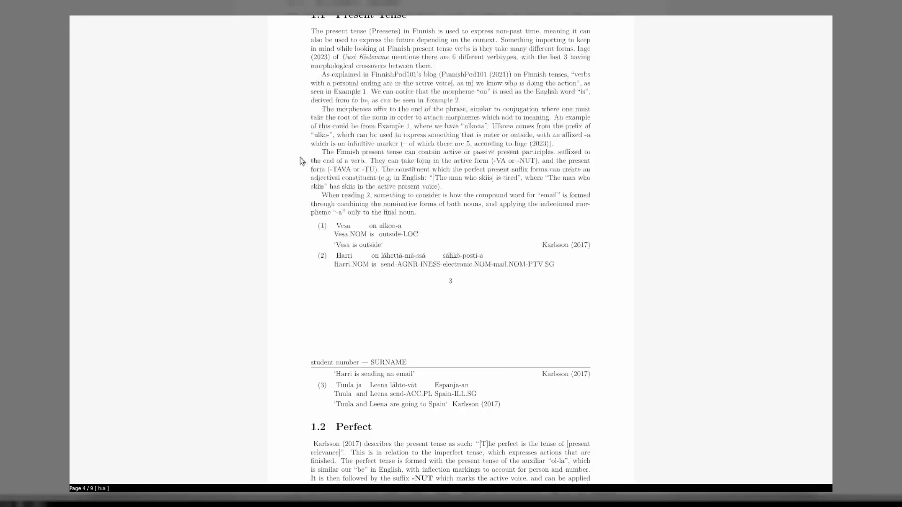
Step: Via the contents, go to 1.1 Present Tense, highlight 'The Finnish present tense' paragraph, and close Sioyek
key("t")
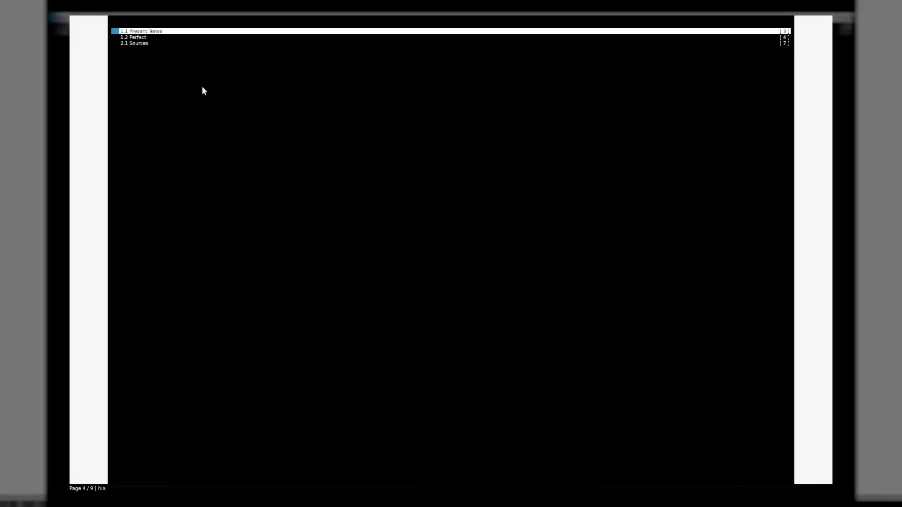
left_click(163, 30)
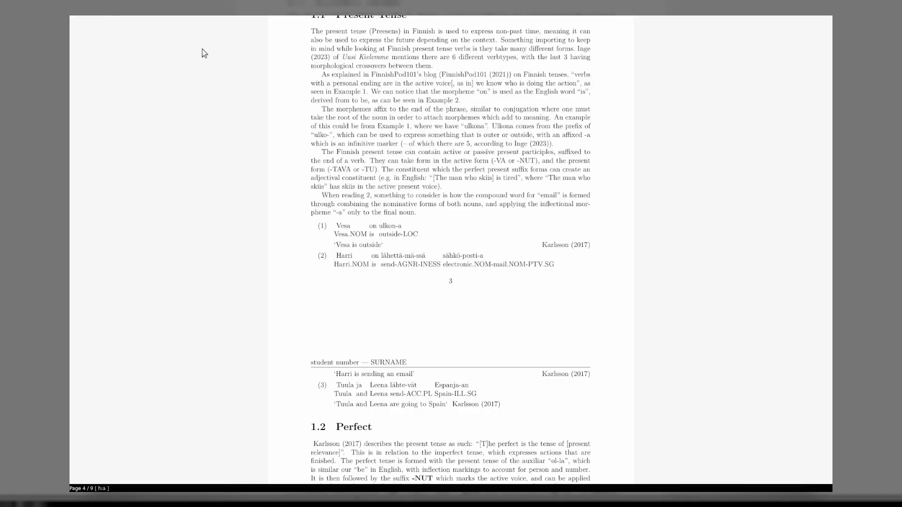
left_click_drag(322, 152, 436, 184)
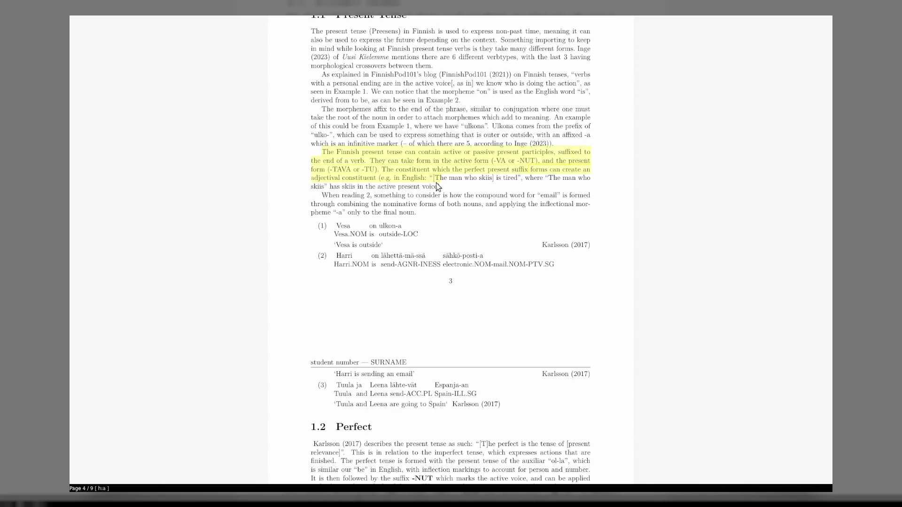
key("h")
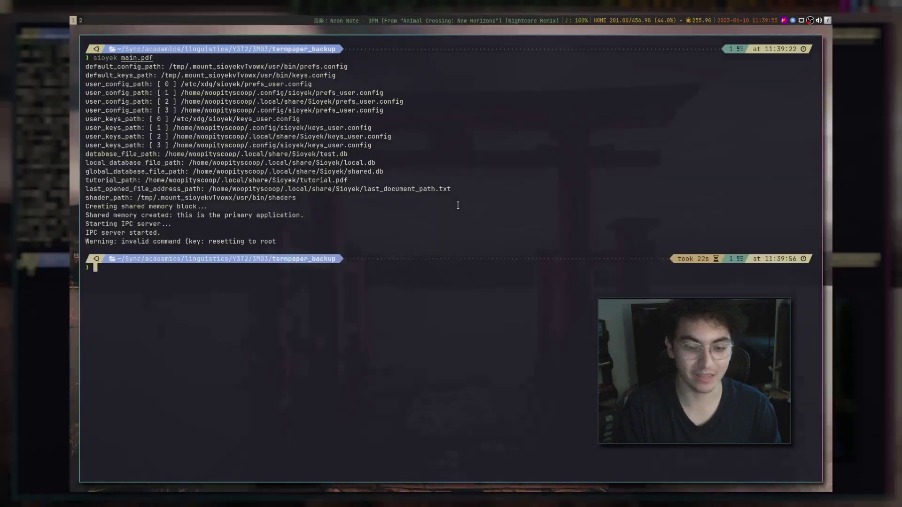
key("ctrl+l")
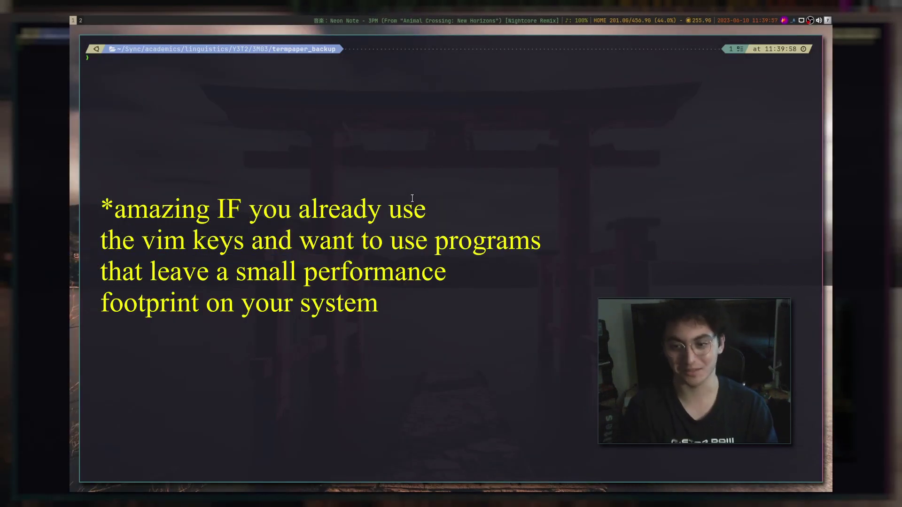
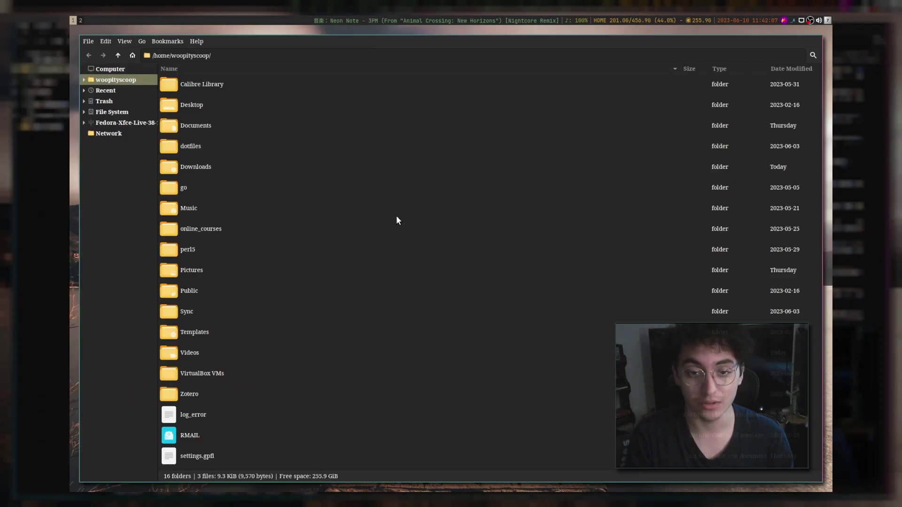
Step: Log into the Ubuntu server over SSH, clear the screen and run htop
key("super+q")
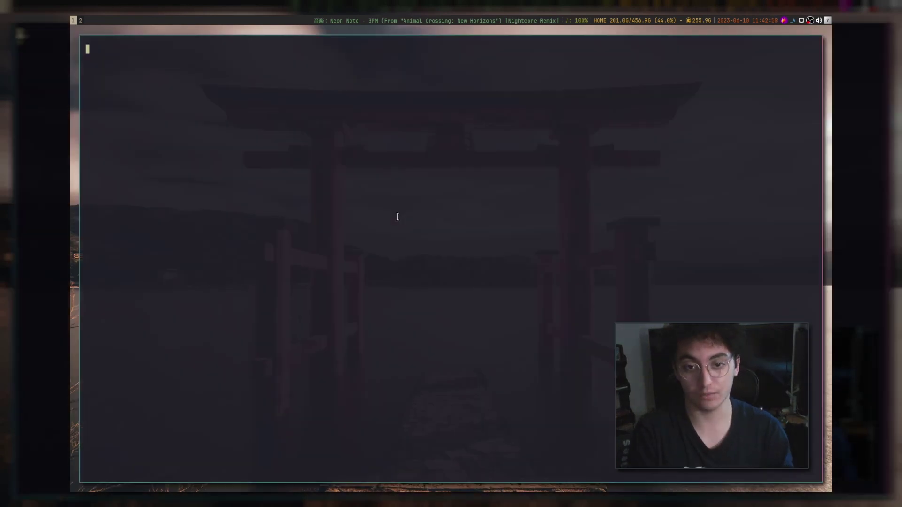
key("Return")
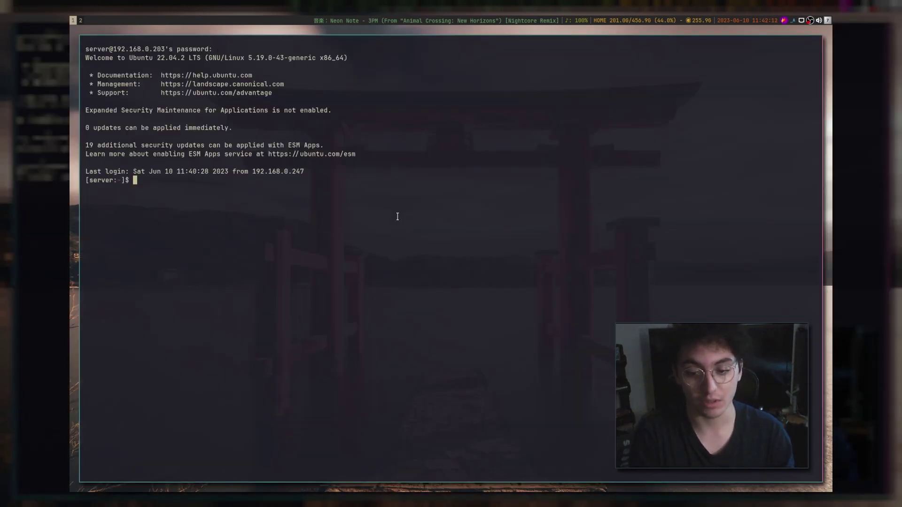
type("clear")
key("Return")
type("htop")
key("Return")
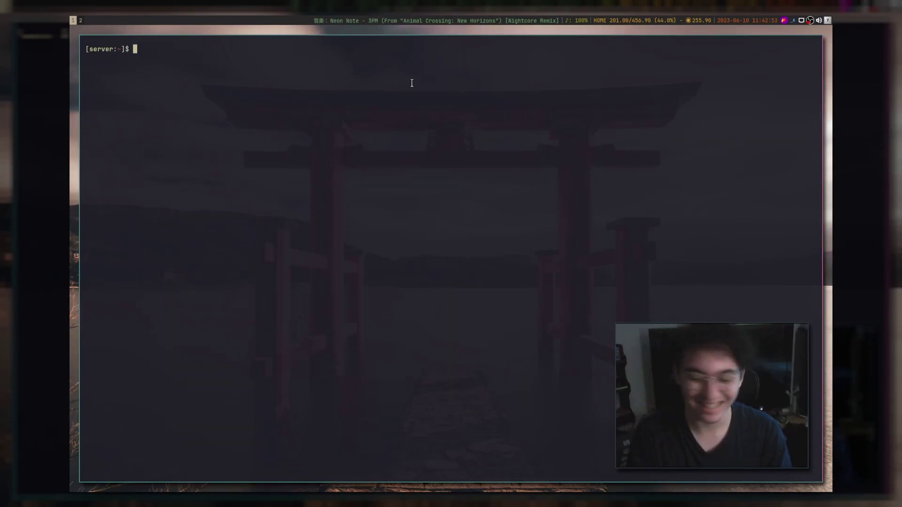
Step: Exit the server session, close its window and open a fresh local terminal
key("ctrl+d")
key("super+e")
key("super+q")
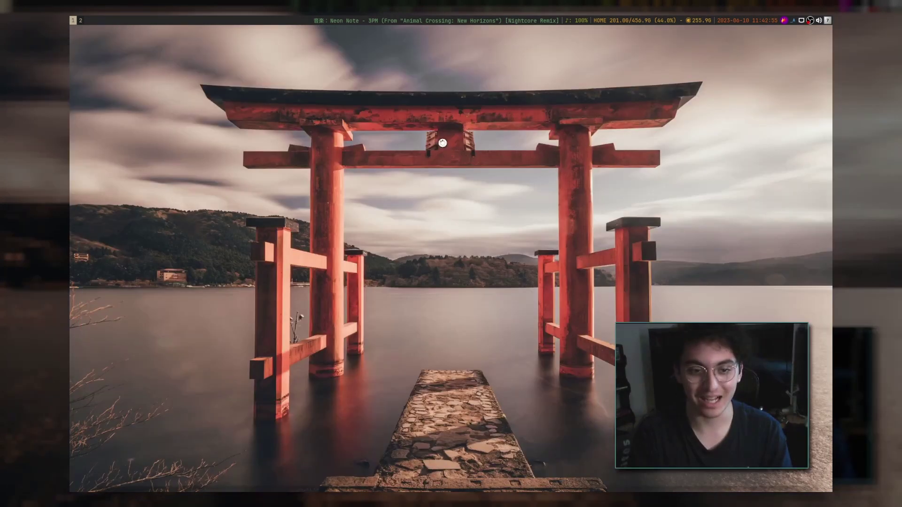
key("super+Return")
Step: Change into the Sync folder, correcting the mistyped 'cd SYnc', and list it
type("cd SYnc")
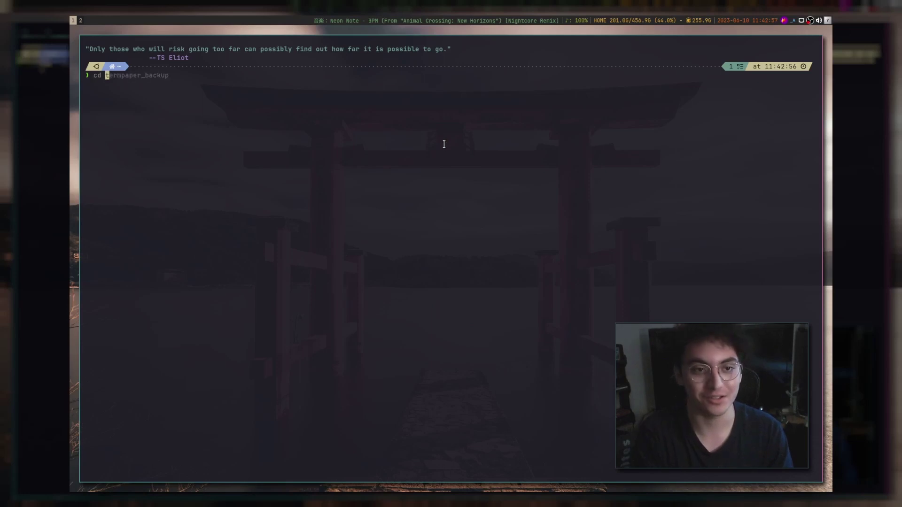
key("Return")
type("cd Sync")
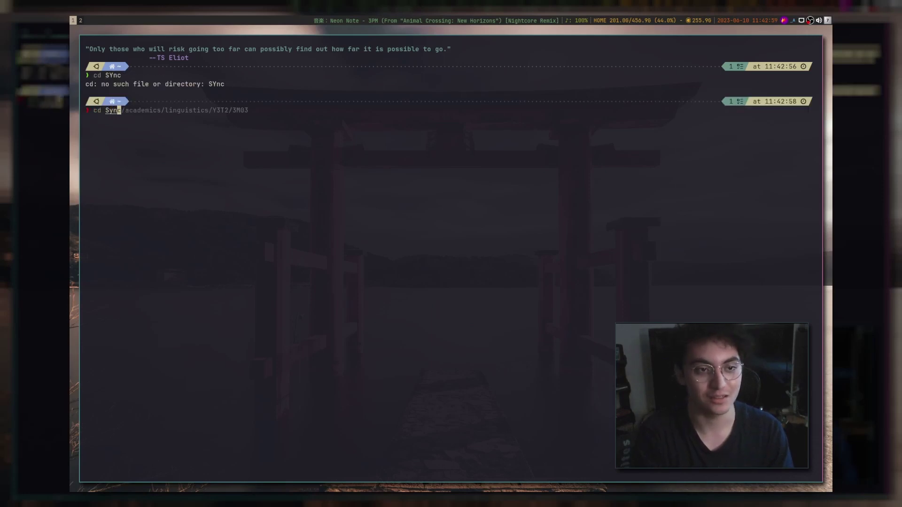
key("Return")
type("ls")
key("Return")
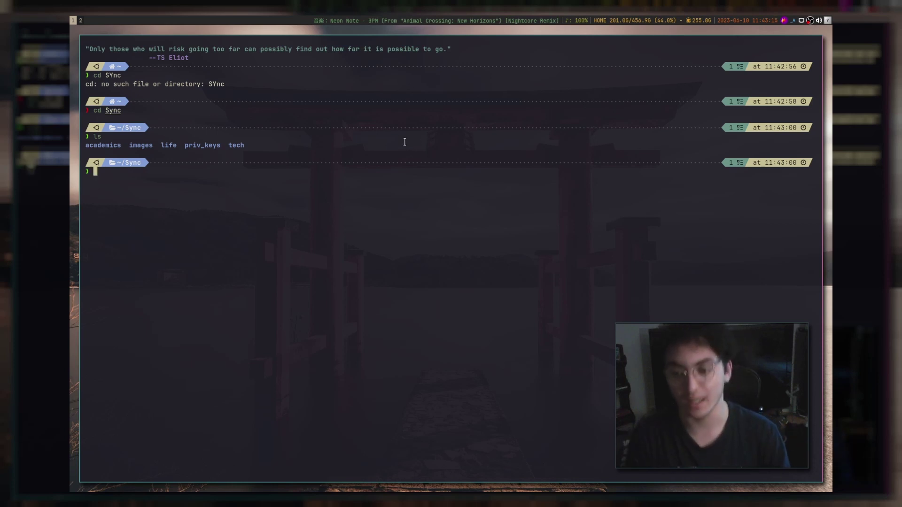
Step: In a fresh terminal, jump to ~/Documents/website/blog with sdfh, list it, and launch Firefox
key("ctrl+d")
key("super+Return")
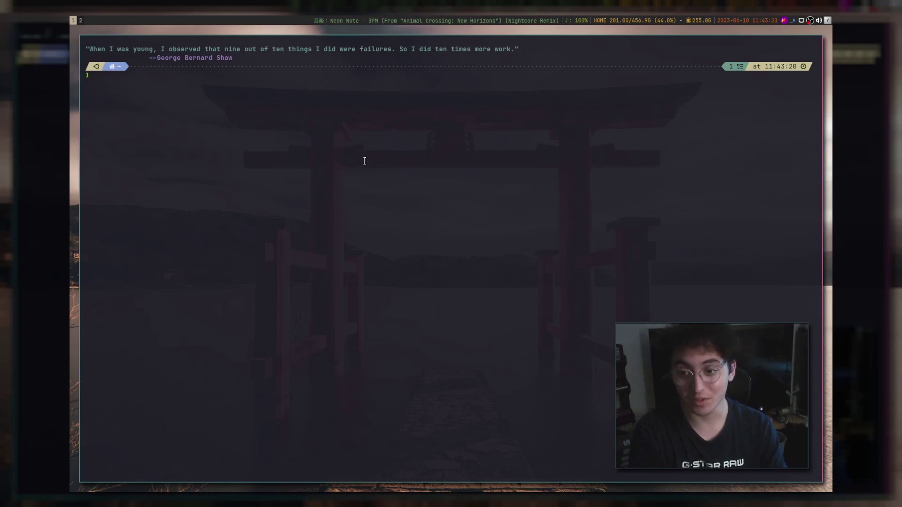
type("sdfh")
key("Return")
type("ls")
key("Return")
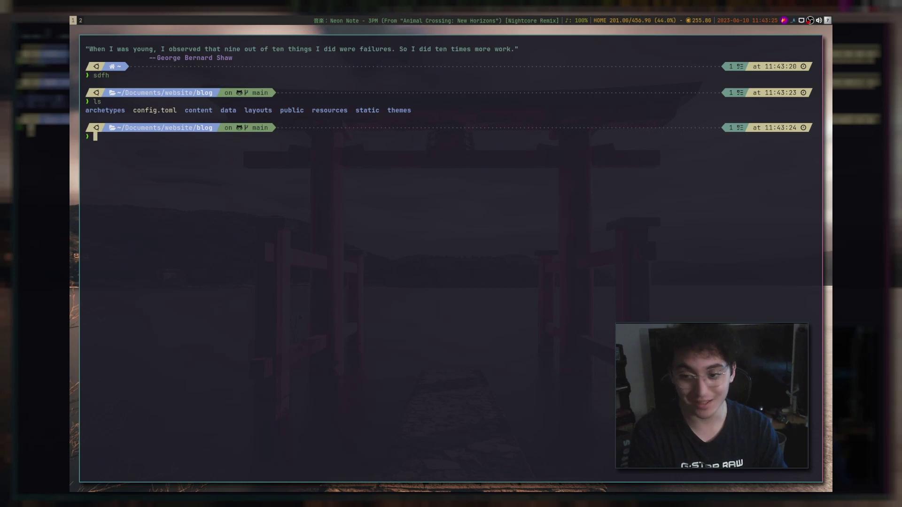
key("super+w")
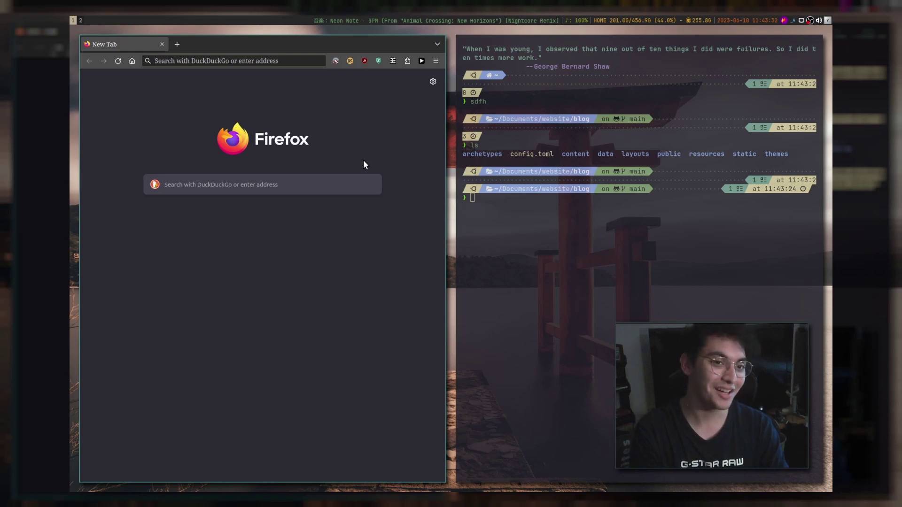
Step: Load tokisuno.rocks in Firefox and resize the terminal beside the browser
type("tokisuno.rocks/")
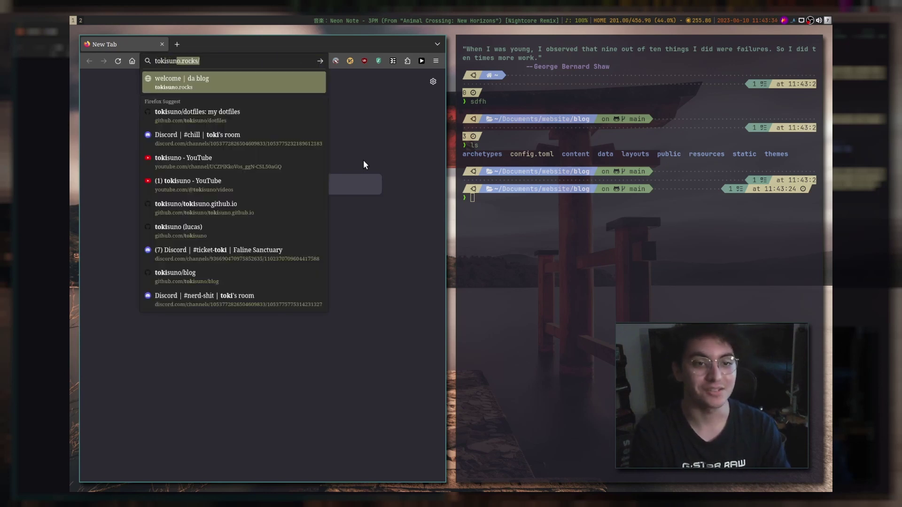
key("Return")
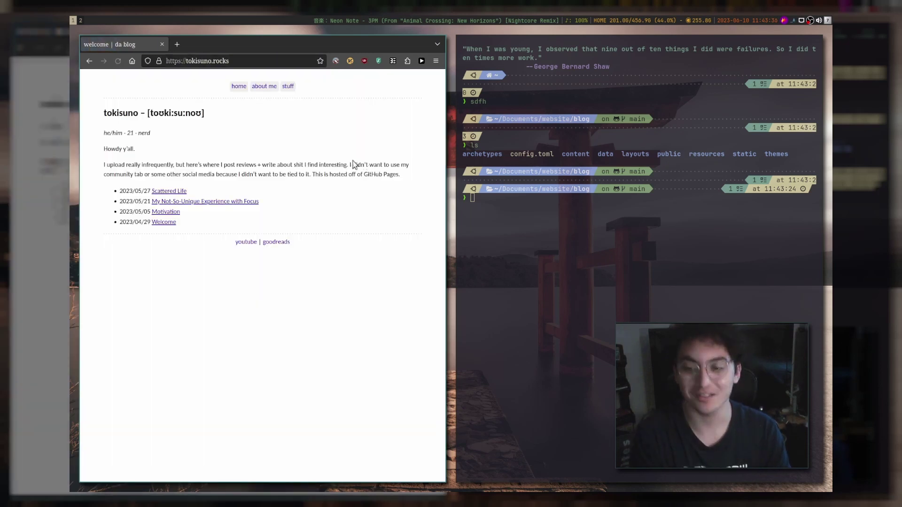
left_click(560, 136)
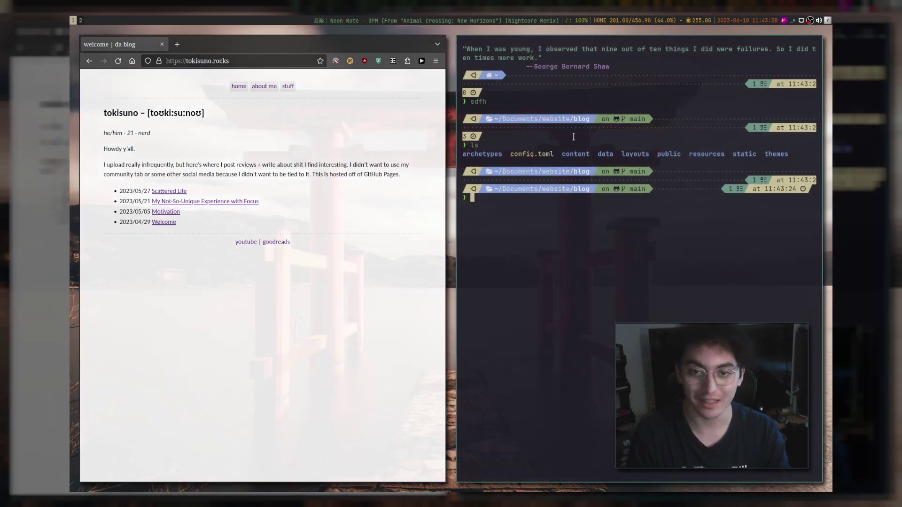
key("super+r")
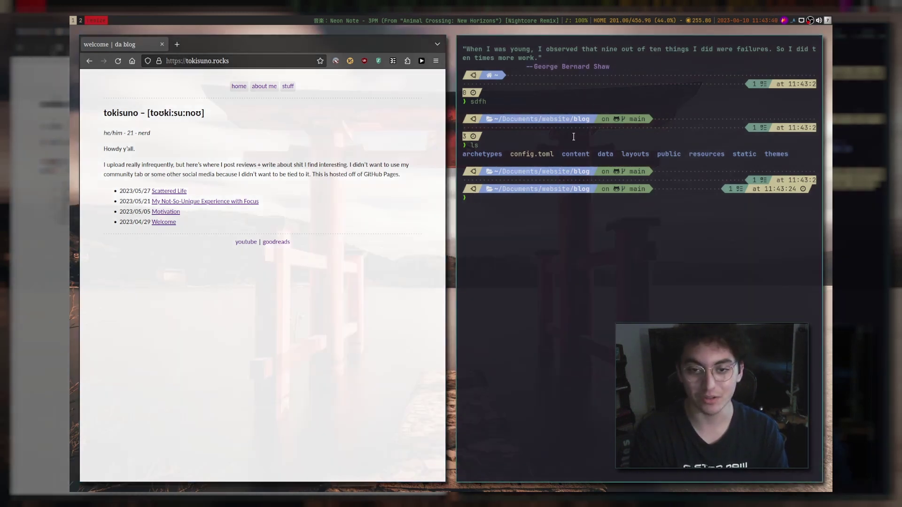
key("Right")
Step: Finish resizing the tiled windows, clear the terminal and list the blog folder
key("Left")
key("Left")
key("Left")
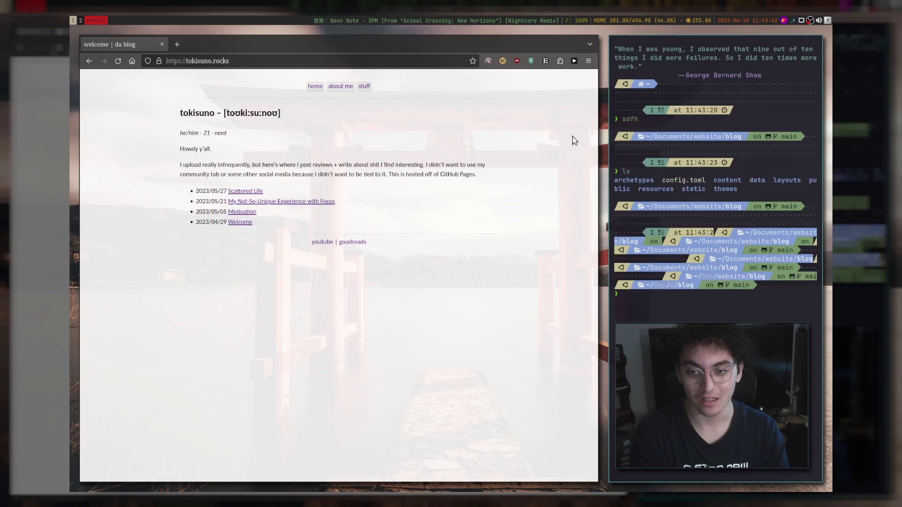
key("Escape")
key("ctrl+l")
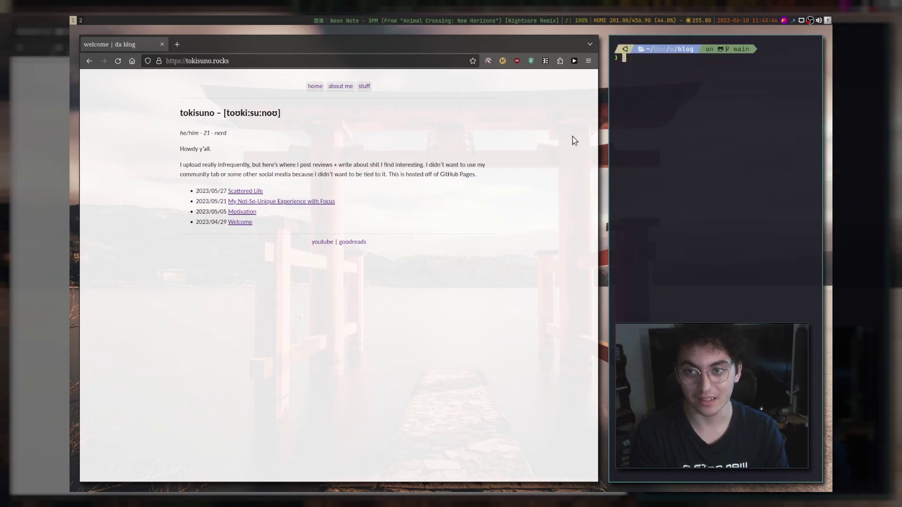
type("v")
key("BackSpace")
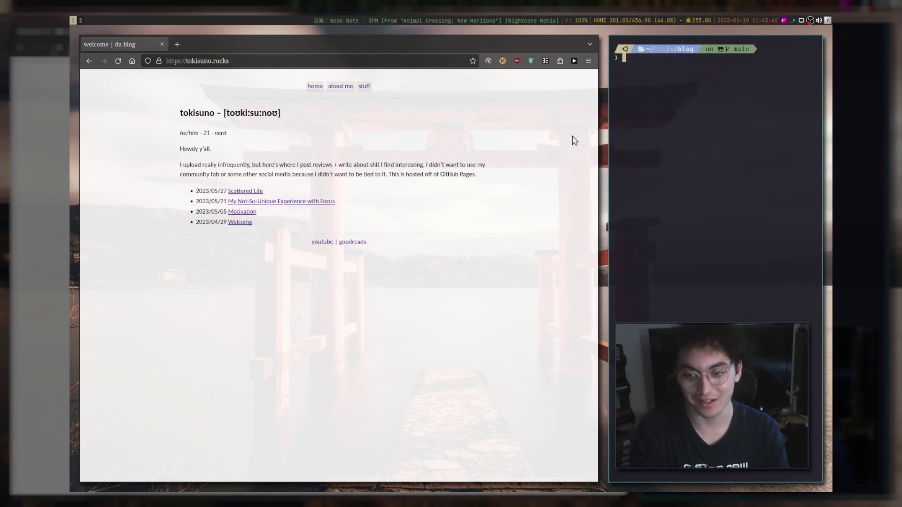
type("ls")
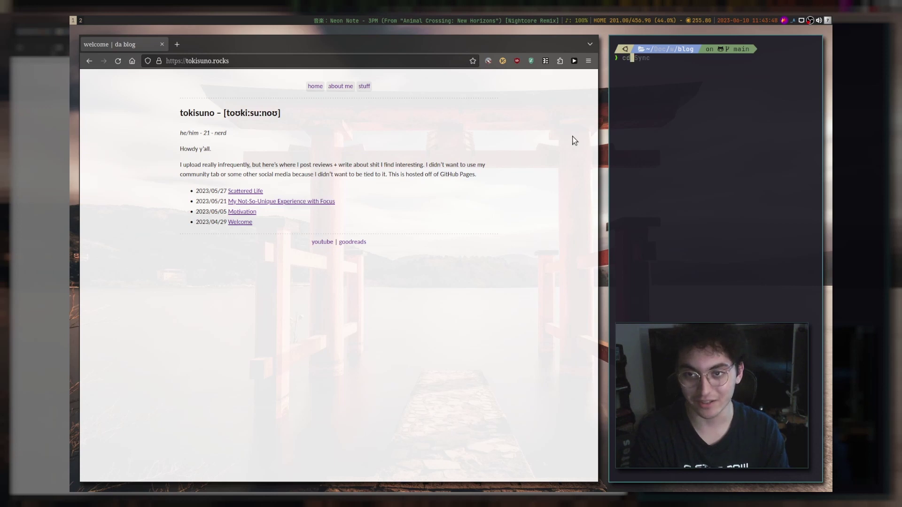
key("Return")
Step: Open content/posts/welcome.md in Vim using tab completion, then quit with :q
type("vim con")
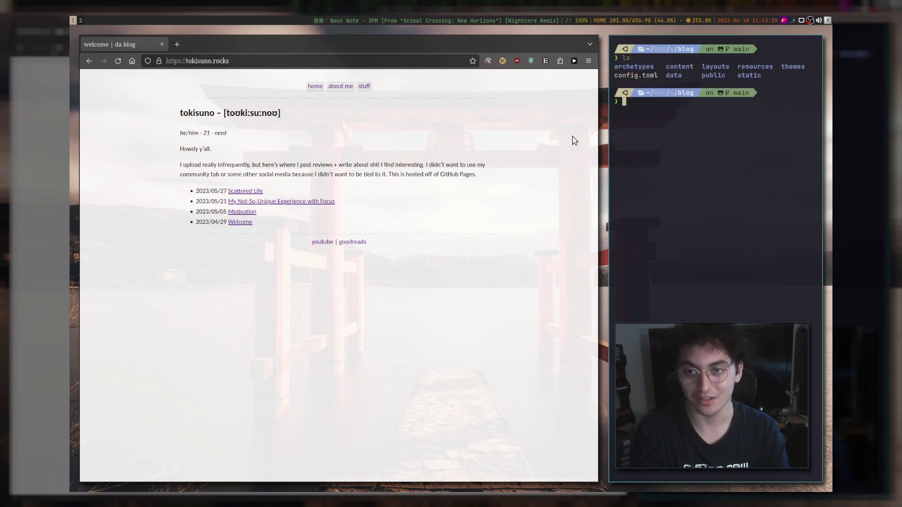
key("Tab")
type("t")
key("Tab")
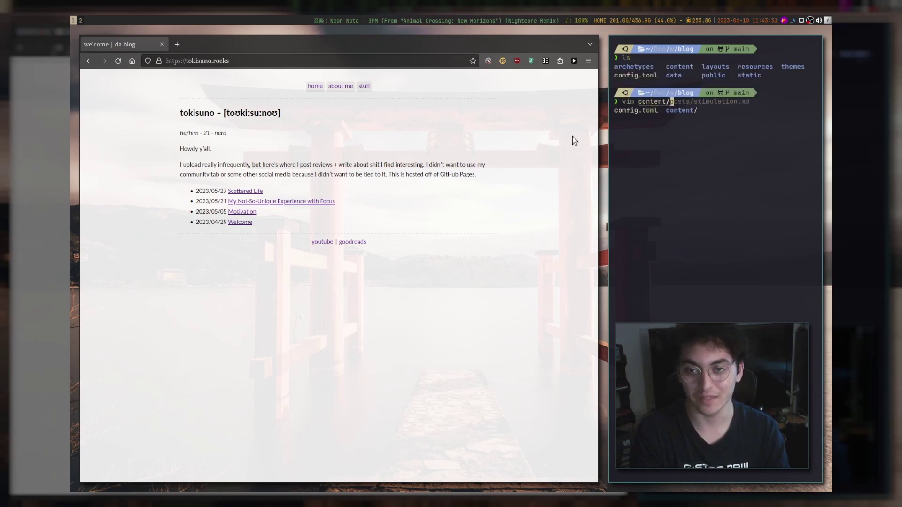
key("Tab")
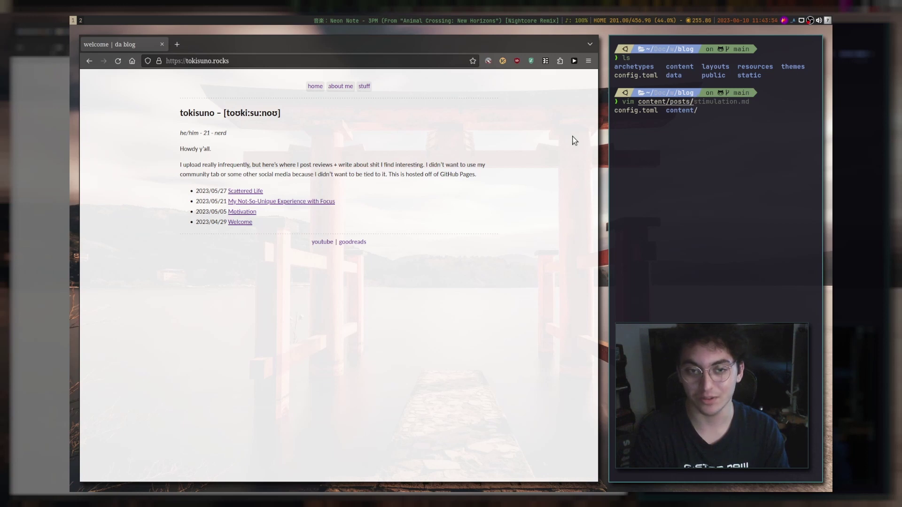
key("Tab")
key("Tab")
key("Tab")
key("Return")
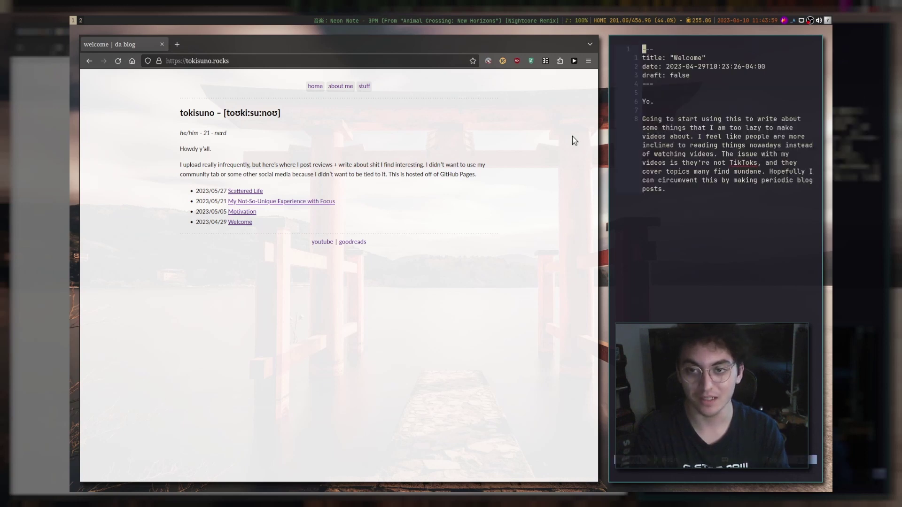
type(":")
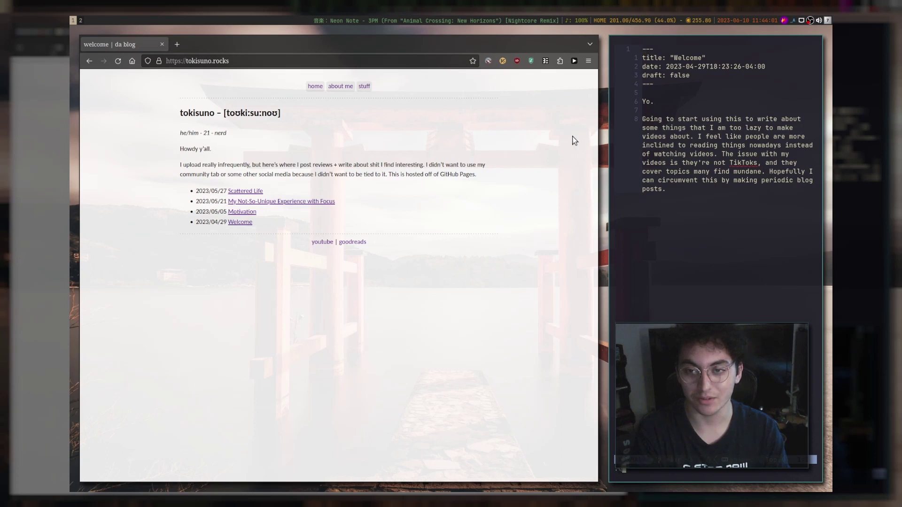
type("q")
key("Return")
Step: Open content/posts/motivation.md in Vim and move to the burnout paragraph
key("Up")
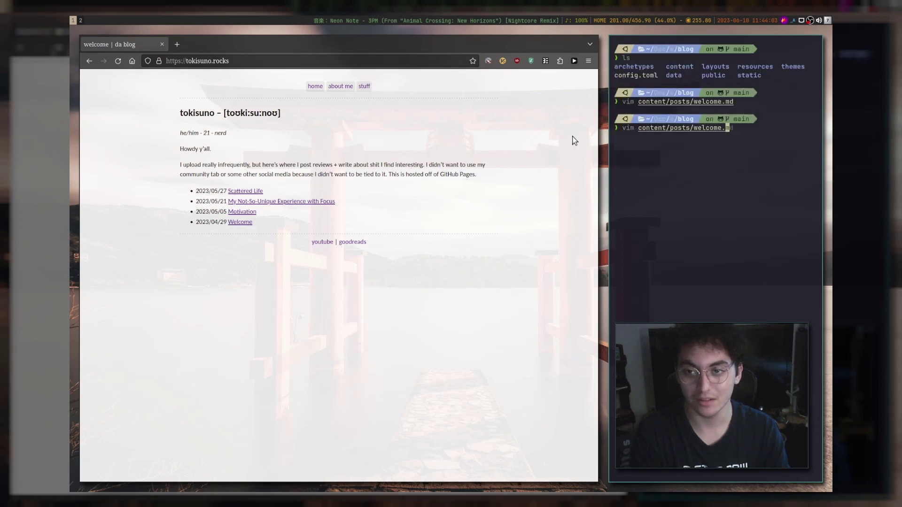
key("ctrl+w")
type("motivation.md")
key("Return")
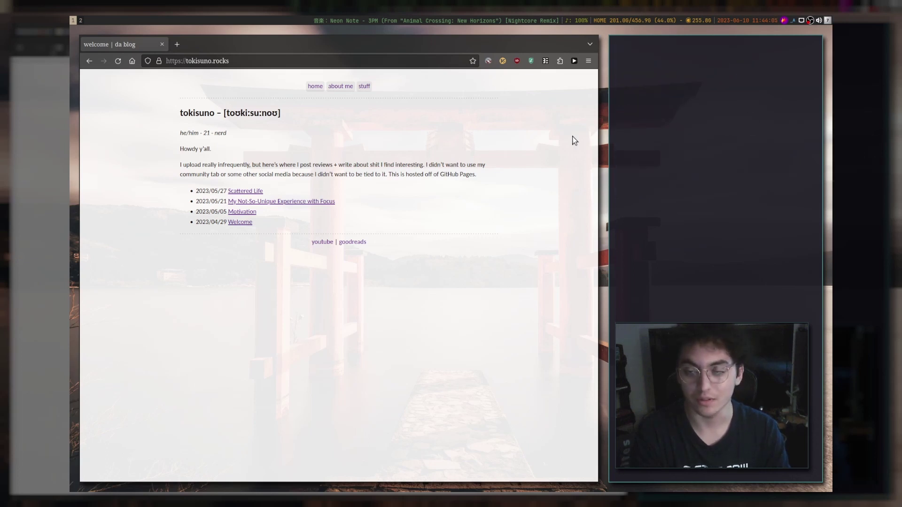
key("j")
key("j")
key("j")
key("j")
key("j")
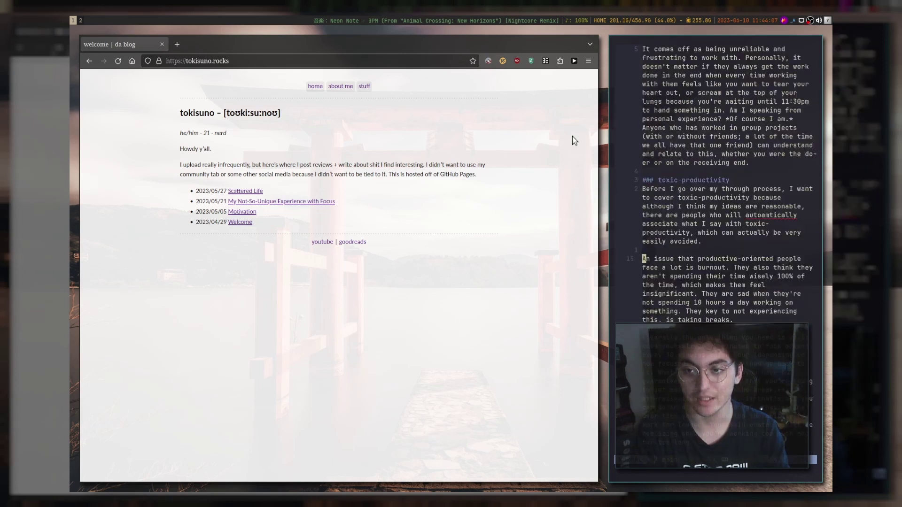
key("k")
key("k")
key("k")
key("k")
key("k")
Step: Widen the Vim window across the screen and browse the post from the top
key("super+r")
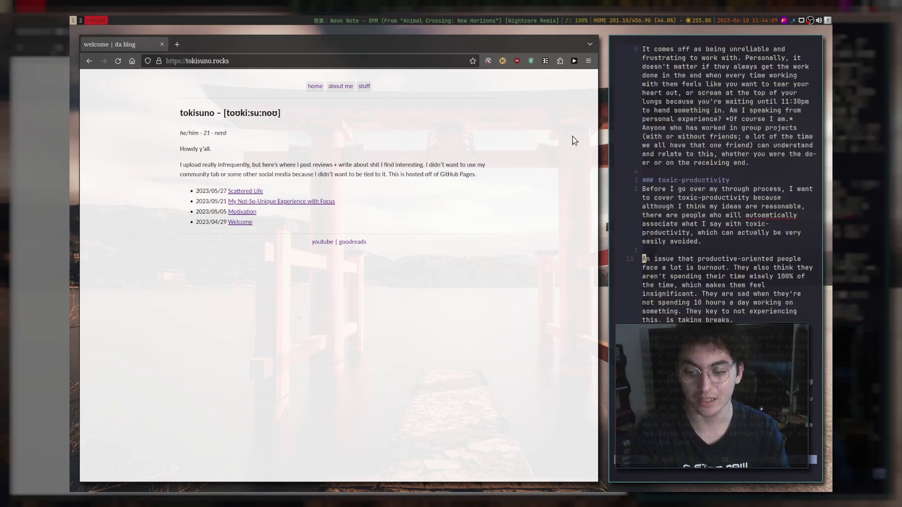
key("Right")
key("Right")
key("Right")
key("Right")
key("Escape")
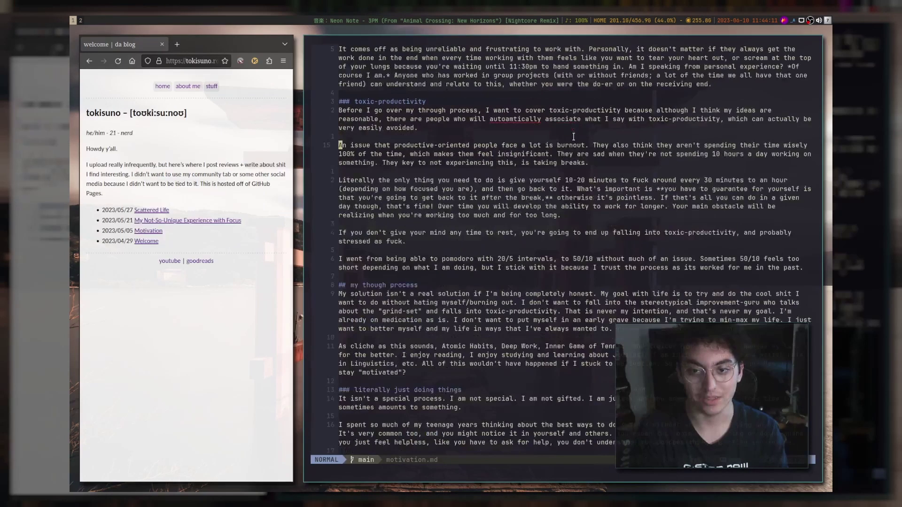
key("g")
key("g")
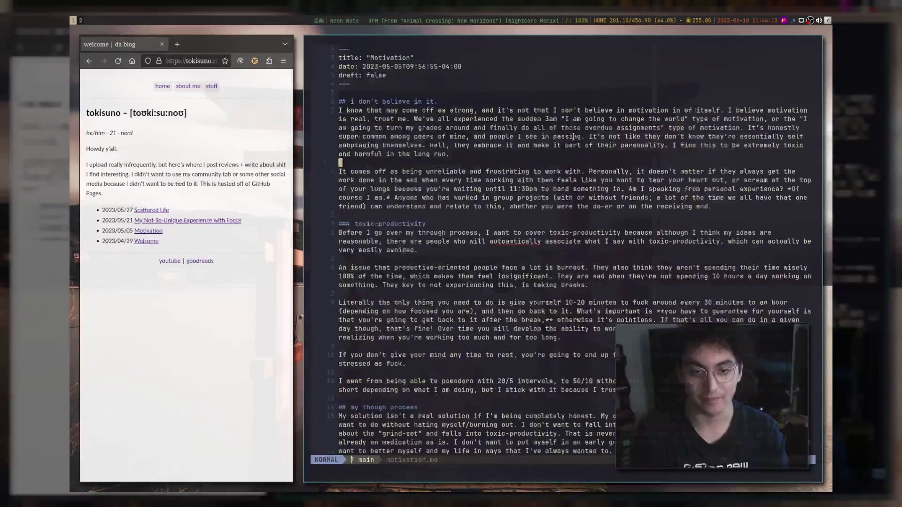
key("}")
key("}")
key("}")
key("}")
key("}")
key("}")
key("}")
key("}")
key("}")
key("}")
key("}")
key("}")
key("}")
key("}")
key("}")
key("}")
key("}")
key("}")
key("}")
key("}")
Step: Quit Vim and close both the terminal and Firefox windows
type(":q")
key("Return")
key("super+shift+q")
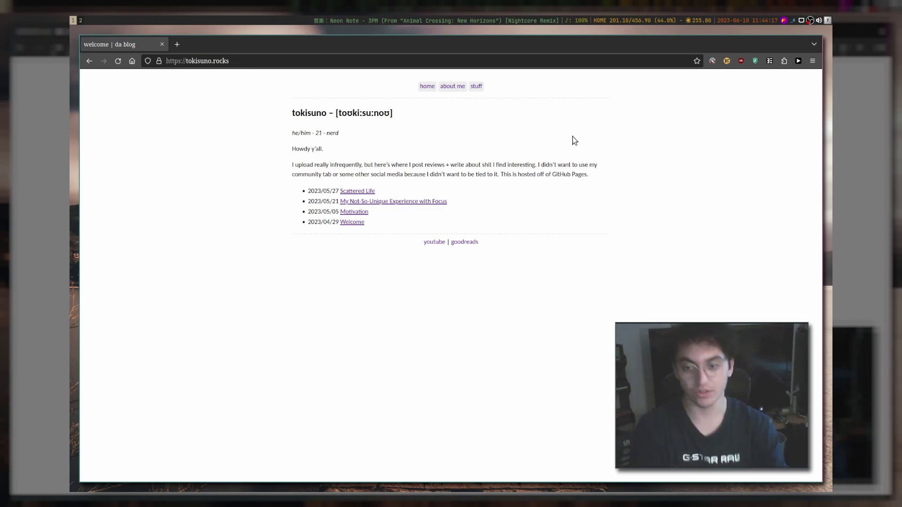
key("super+shift+q")
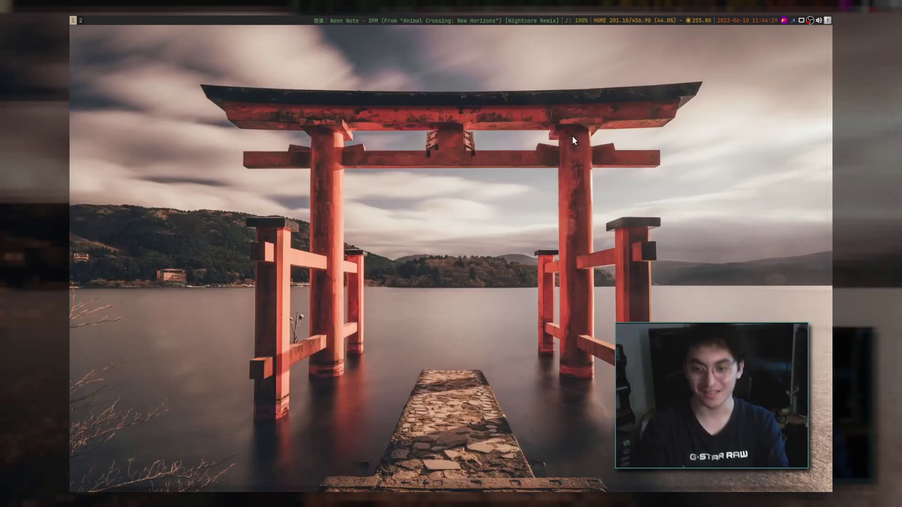